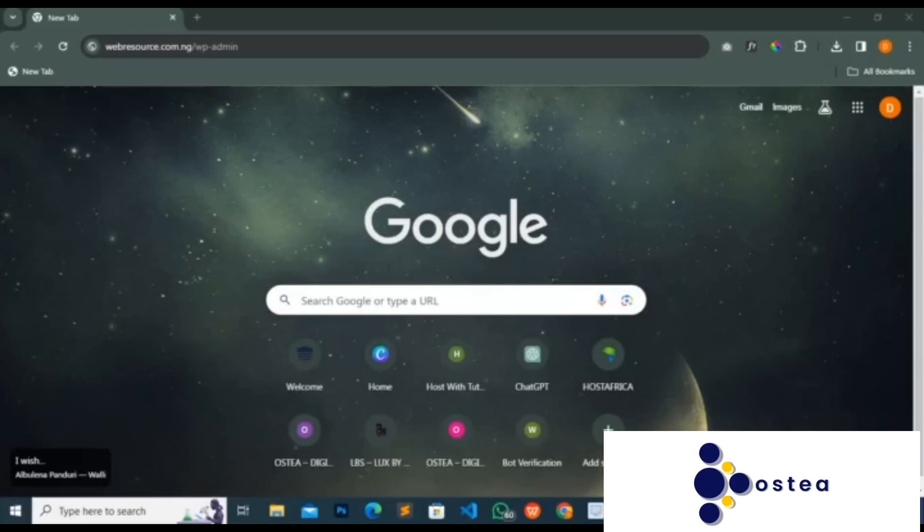
- Open the WordPress admin at webresource.com.ng/wp-admin and log in with the saved credentials
key(Return)
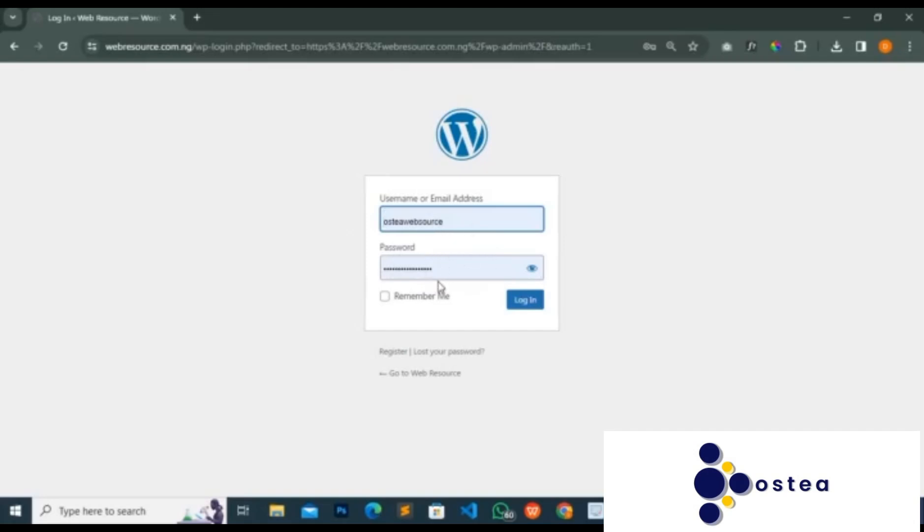
click(519, 309)
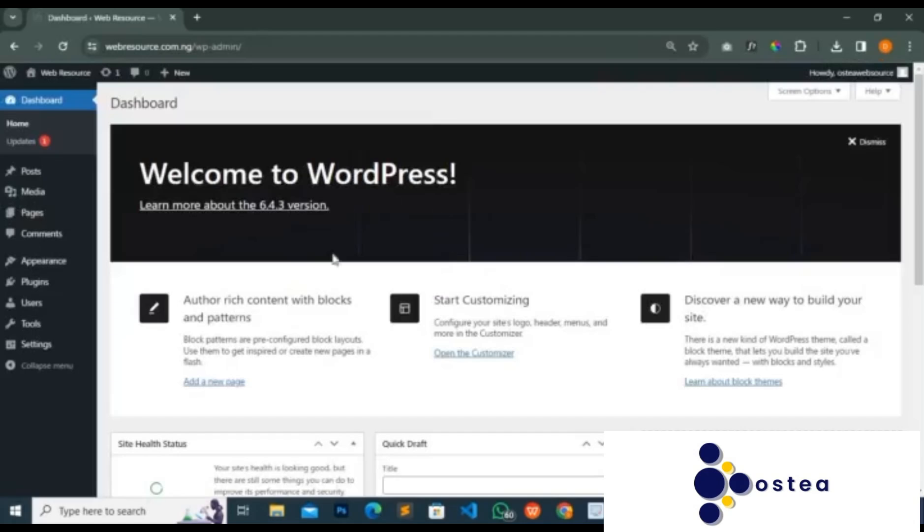
- Examine the dashboard's welcome panel and widgets, plus the submenus of Posts, Pages, Appearance, Plugins and Users
scroll(443, 271, down, 5)
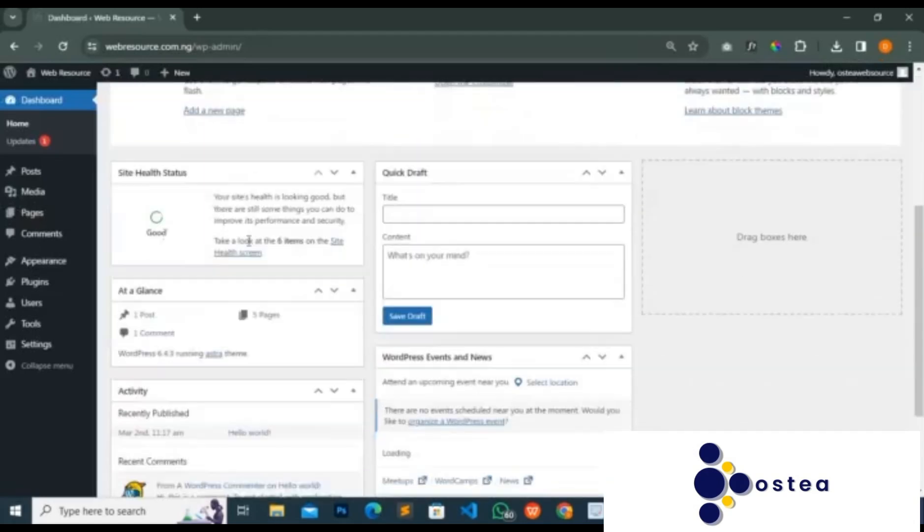
scroll(102, 177, up, 4)
scroll(102, 177, up, 2)
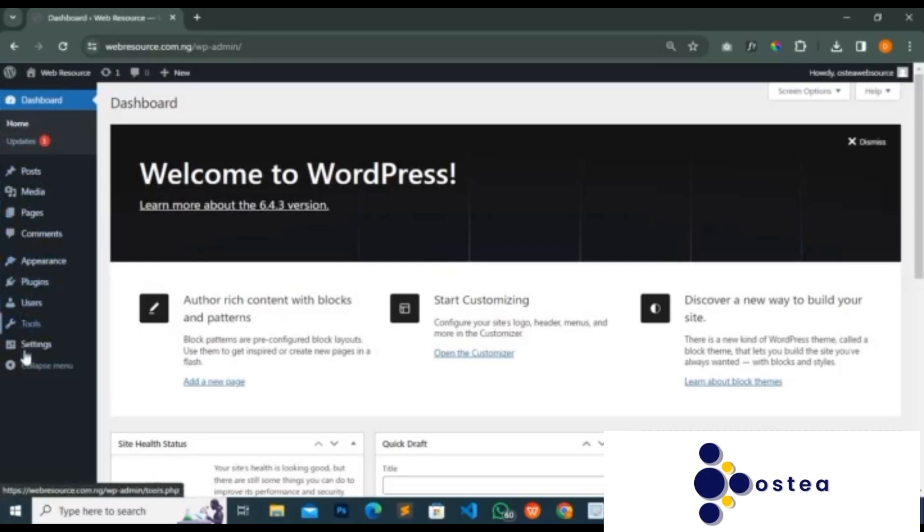
mouse_move(51, 262)
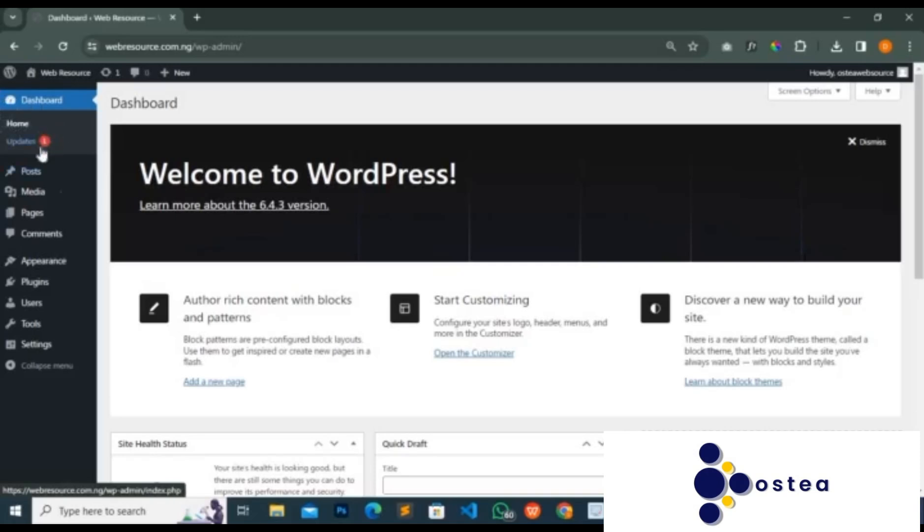
scroll(415, 250, down, 8)
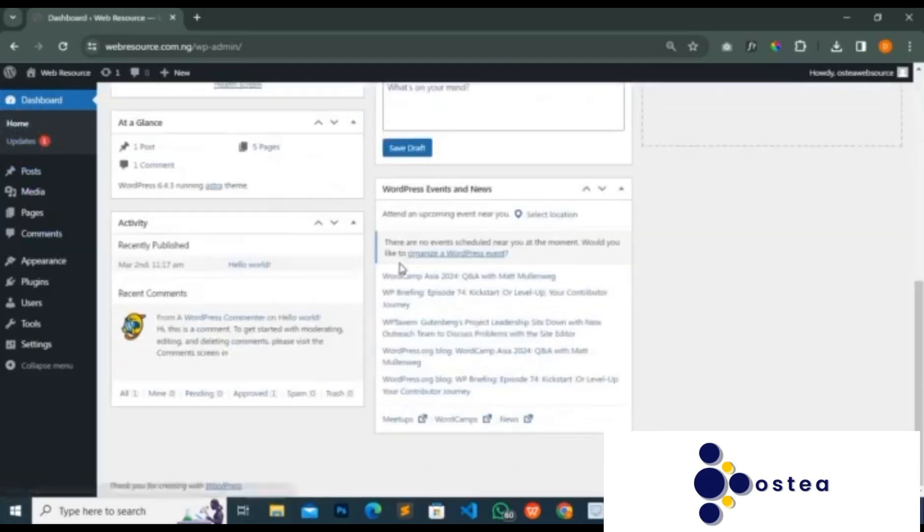
scroll(402, 264, up, 8)
scroll(408, 268, down, 8)
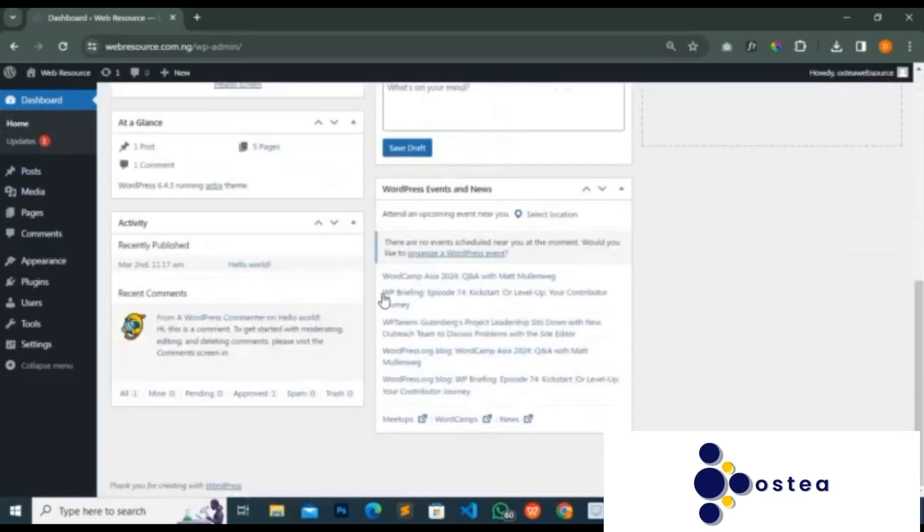
scroll(396, 290, up, 8)
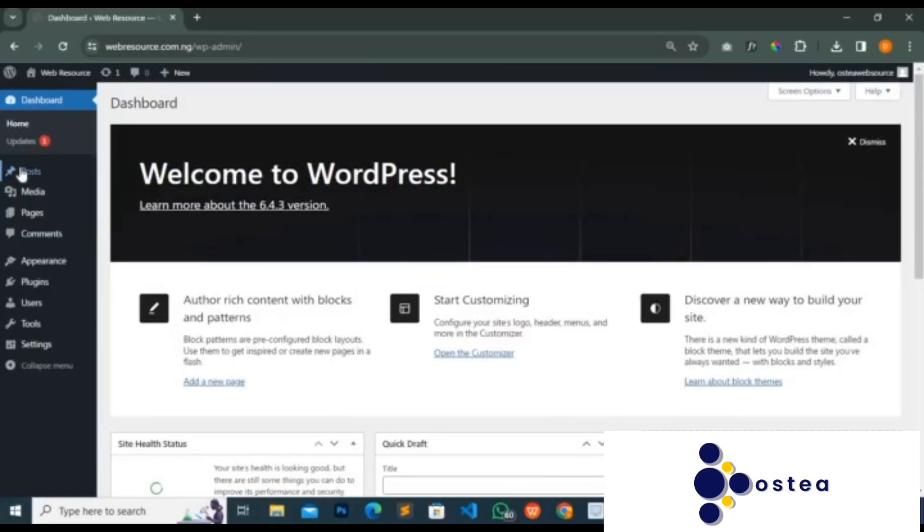
mouse_move(23, 171)
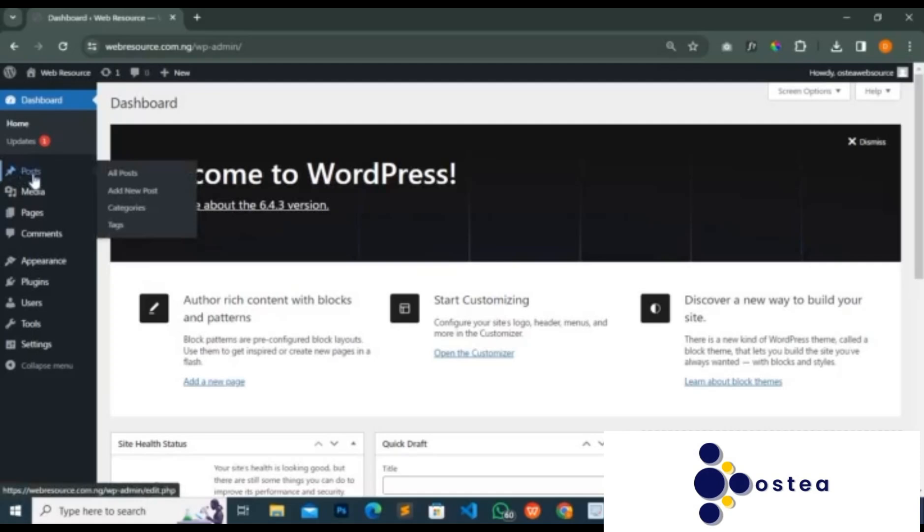
mouse_move(53, 218)
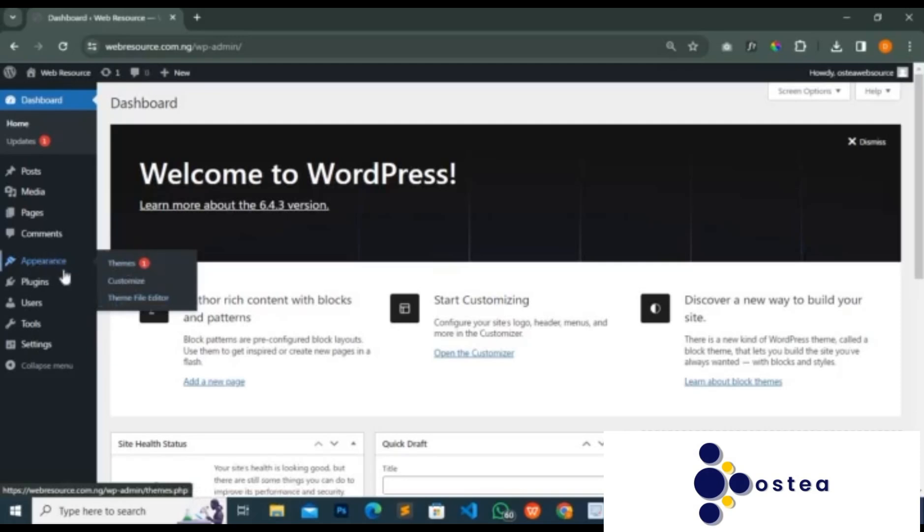
mouse_move(43, 285)
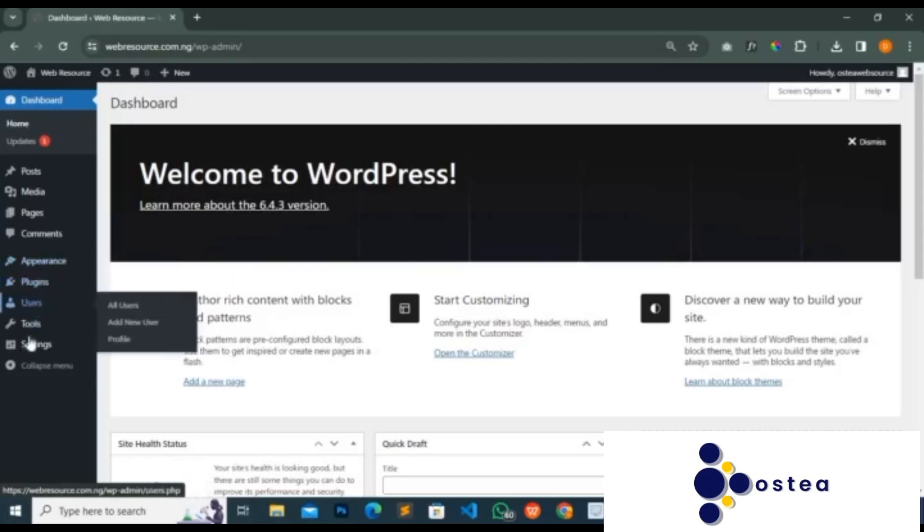
- Open the Permalinks and General settings pages, each in its own new browser tab
mouse_move(30, 347)
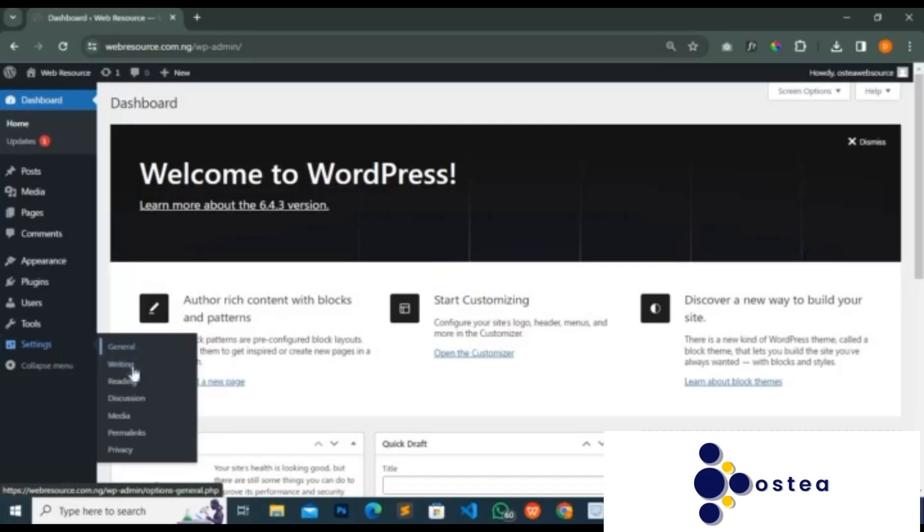
right_click(125, 436)
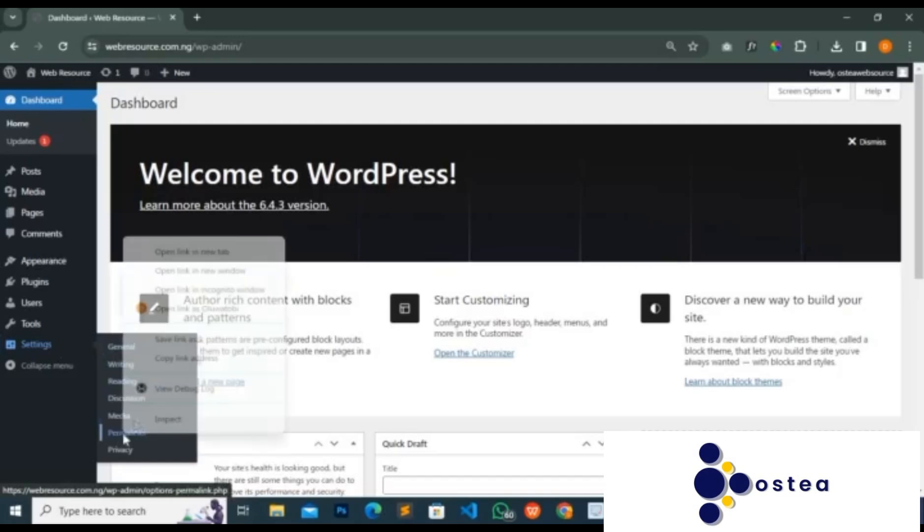
click(205, 253)
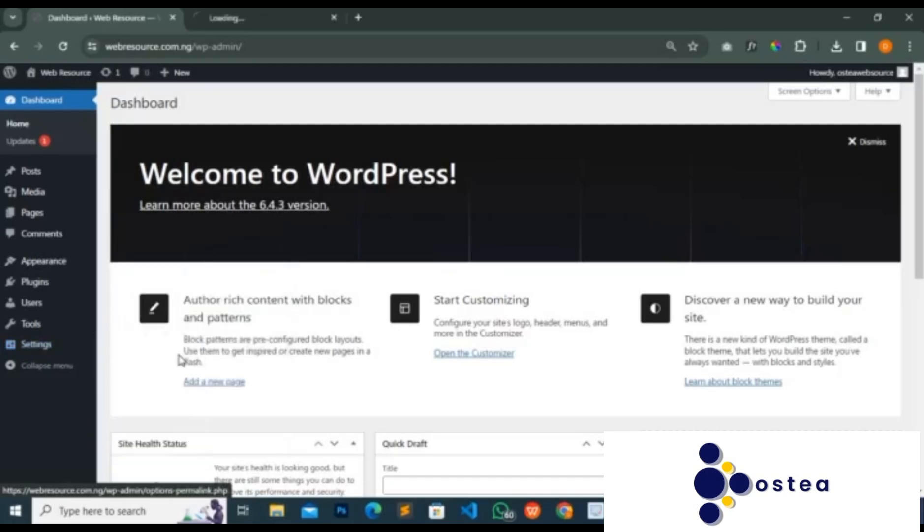
mouse_move(83, 351)
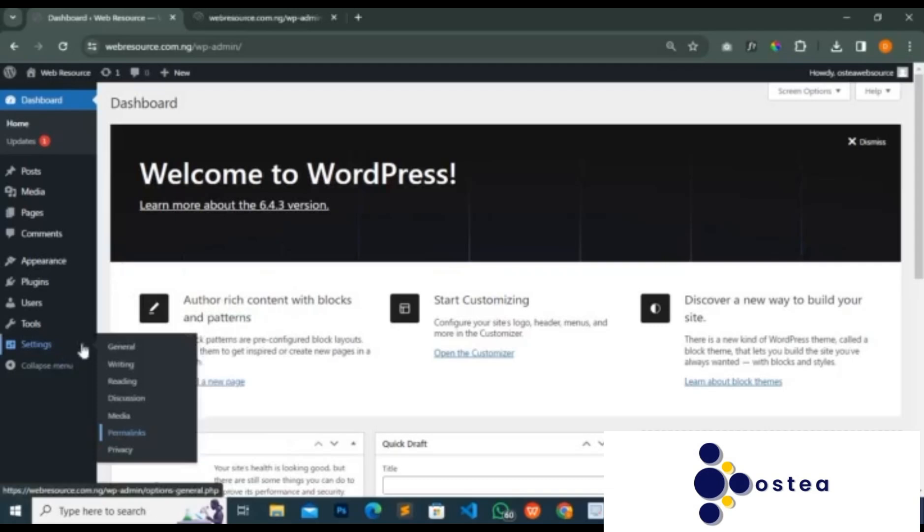
right_click(118, 348)
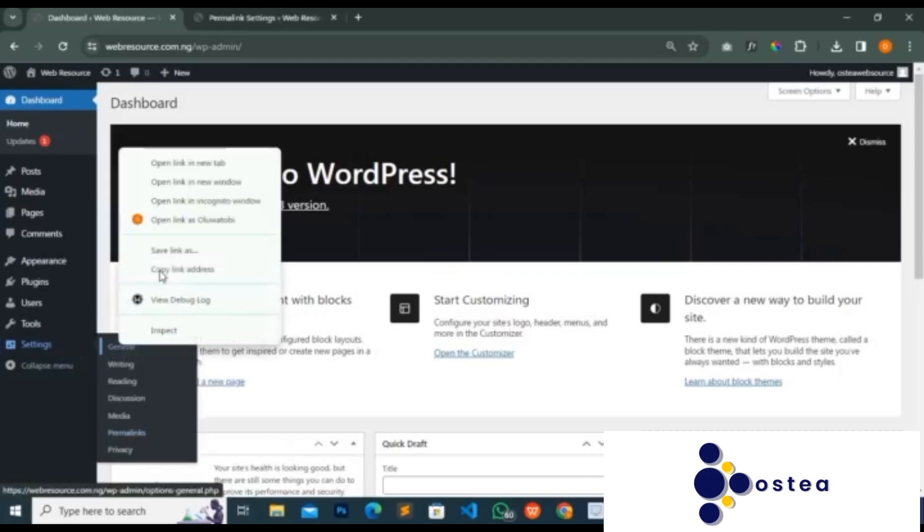
click(209, 166)
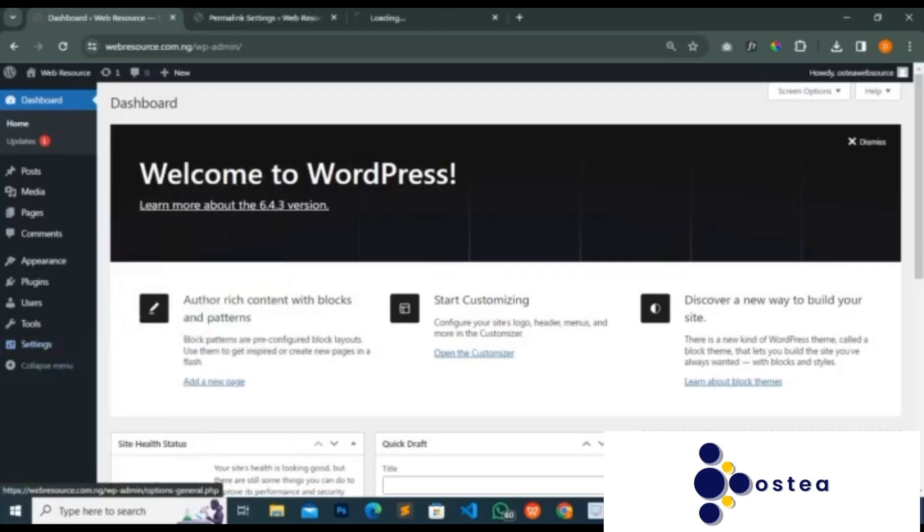
- Review the permalink structure choices and the optional category and tag bases, and close the Permalink Settings page
click(267, 21)
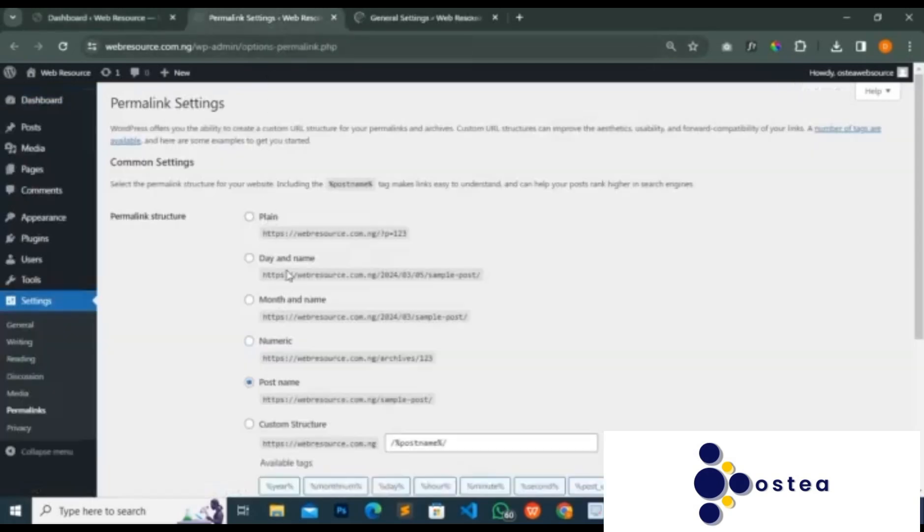
scroll(295, 271, down, 1)
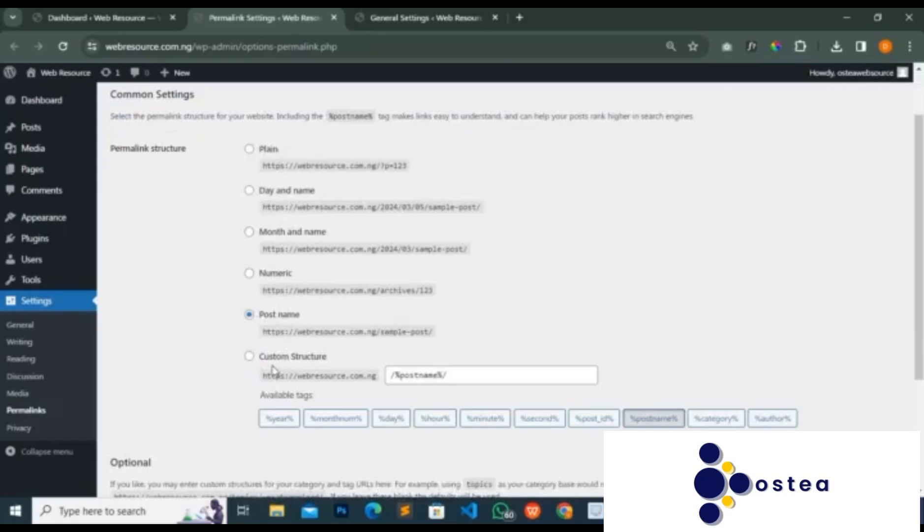
scroll(256, 297, down, 3)
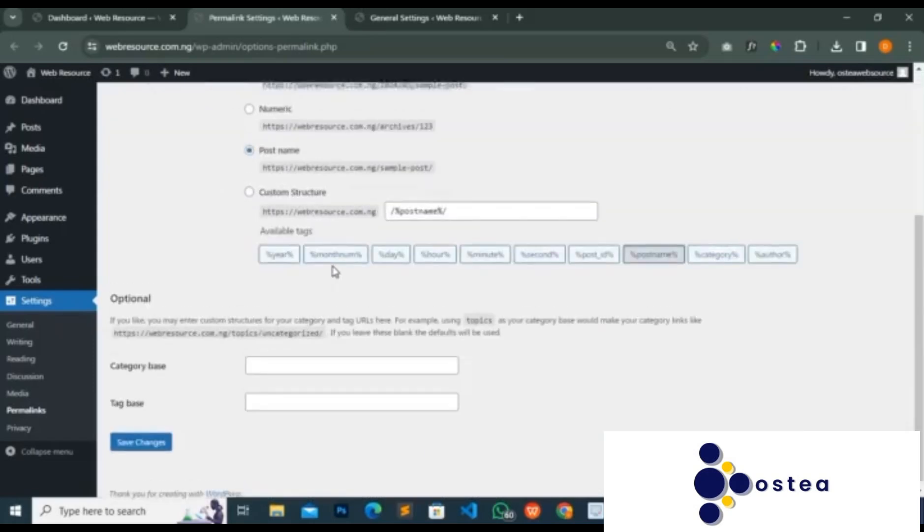
scroll(334, 271, up, 4)
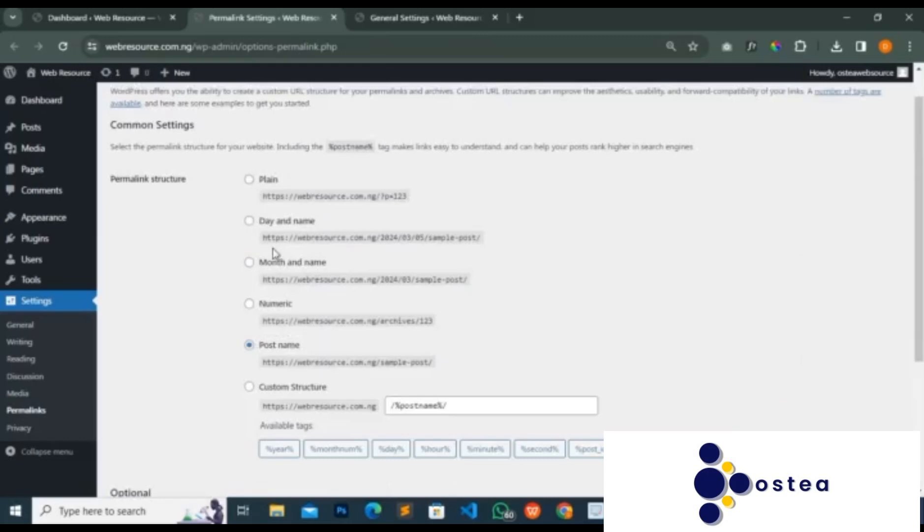
scroll(254, 350, down, 5)
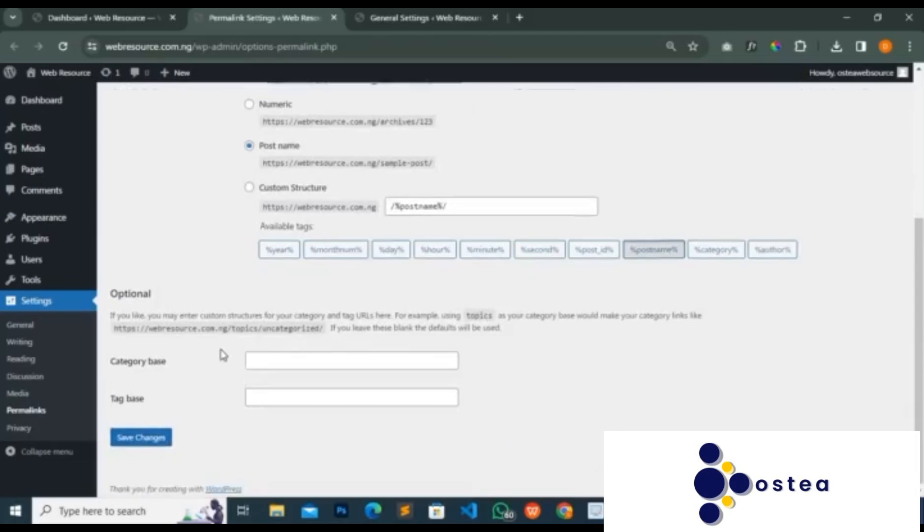
scroll(220, 353, up, 6)
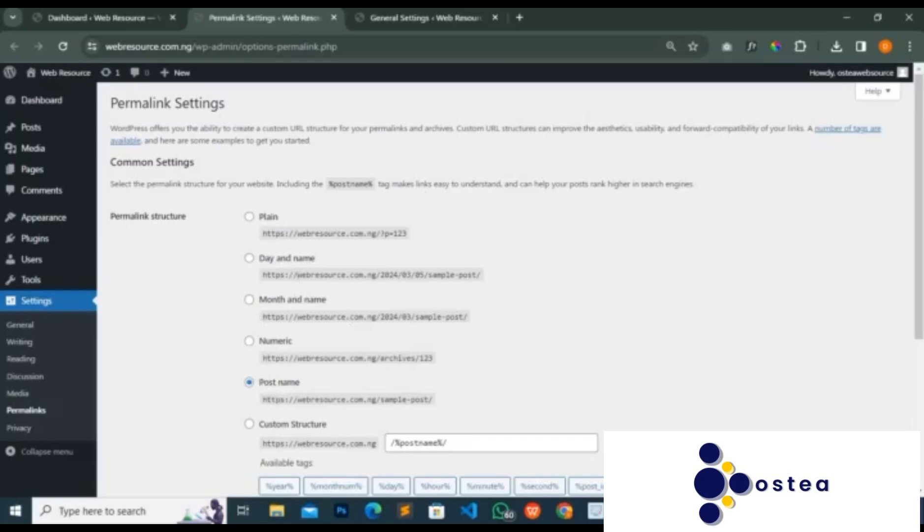
click(335, 18)
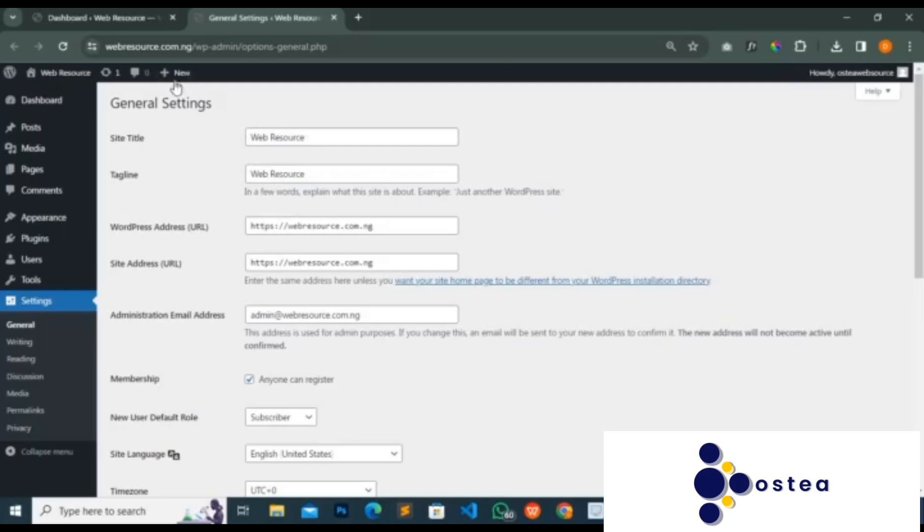
- Review the General Settings from site title and membership to date and time formats, and close that page
mouse_move(175, 84)
scroll(256, 141, down, 3)
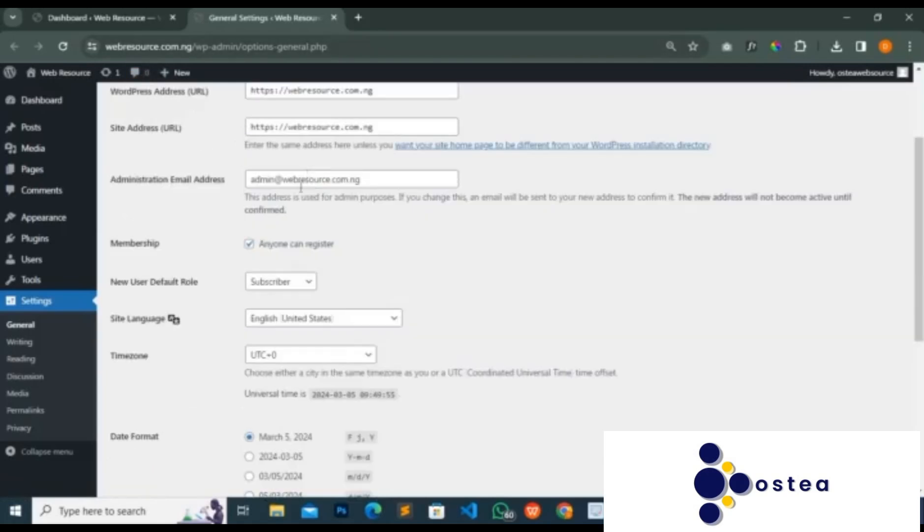
click(247, 243)
scroll(256, 254, down, 6)
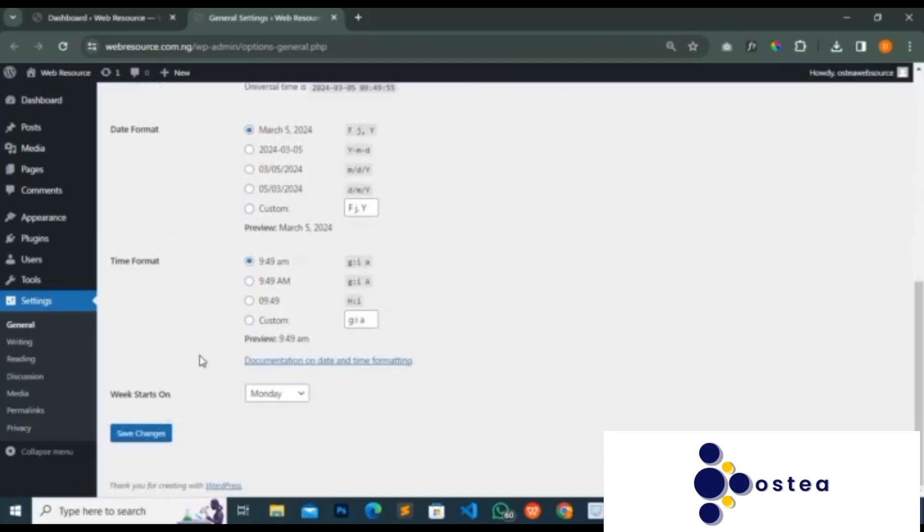
scroll(197, 361, up, 7)
scroll(198, 361, up, 2)
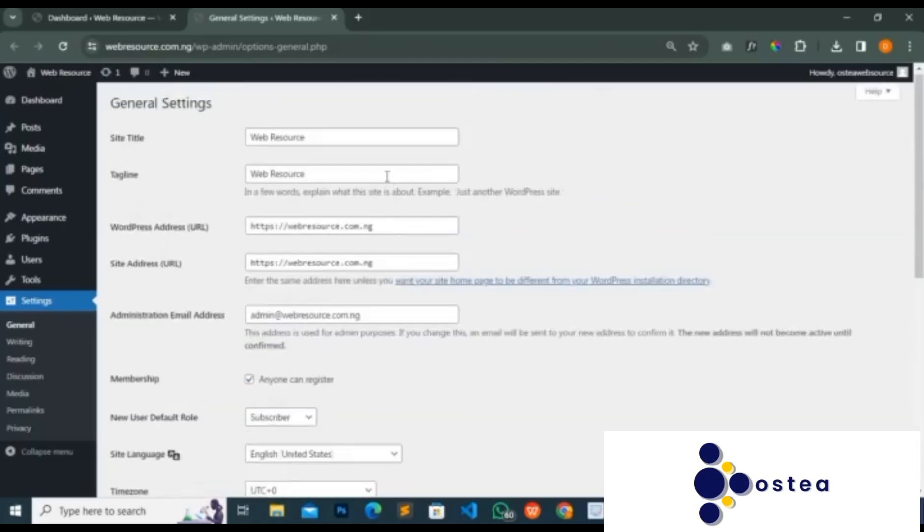
scroll(353, 272, down, 3)
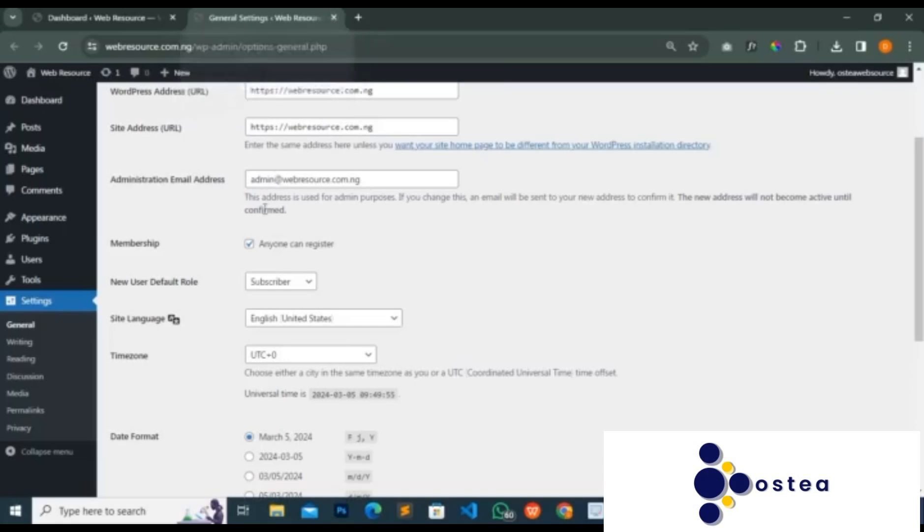
scroll(255, 235, up, 3)
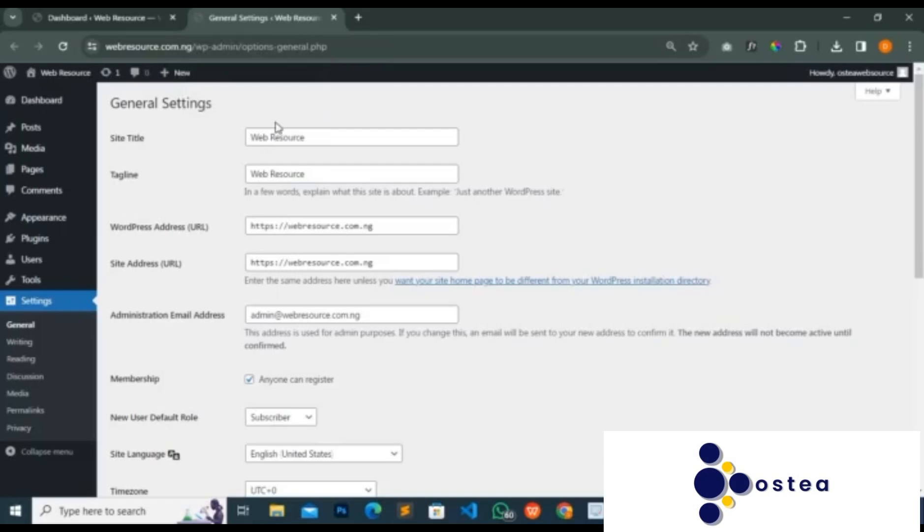
click(334, 19)
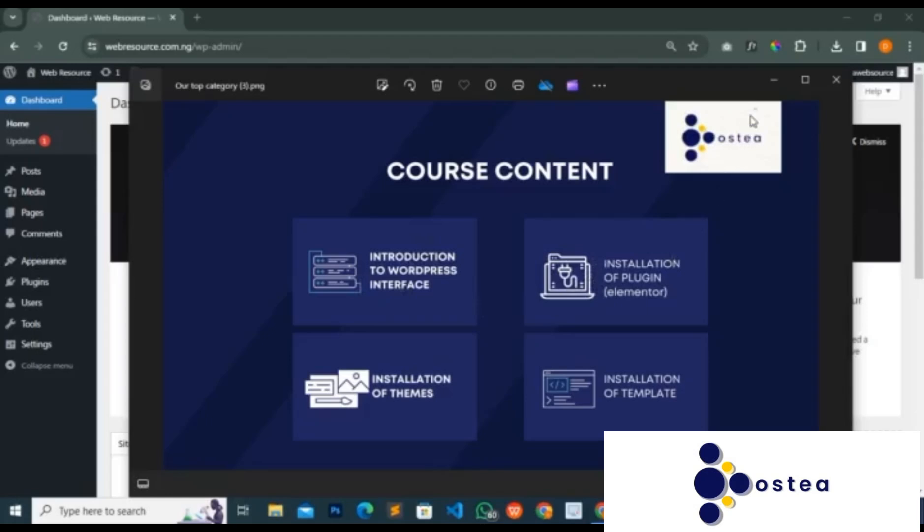
- Put away the course content image and open the Add New Plugin page in a new browser tab
click(772, 80)
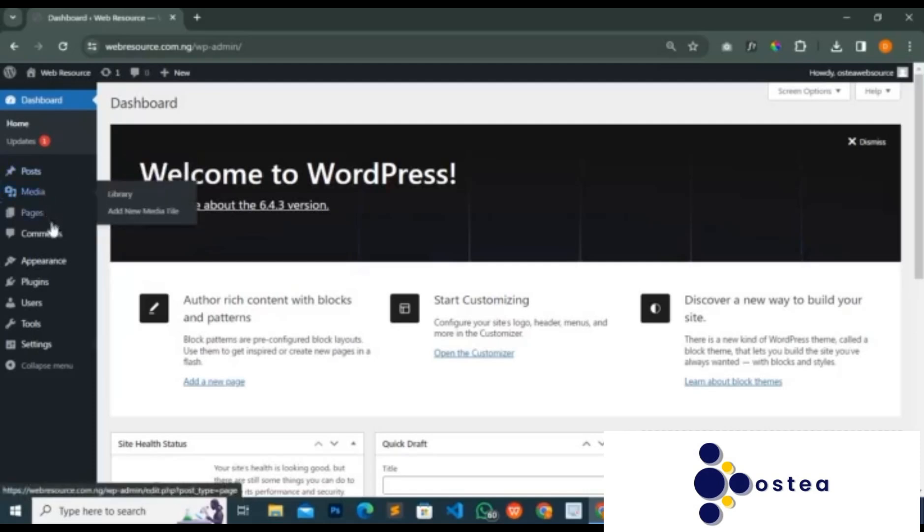
mouse_move(41, 281)
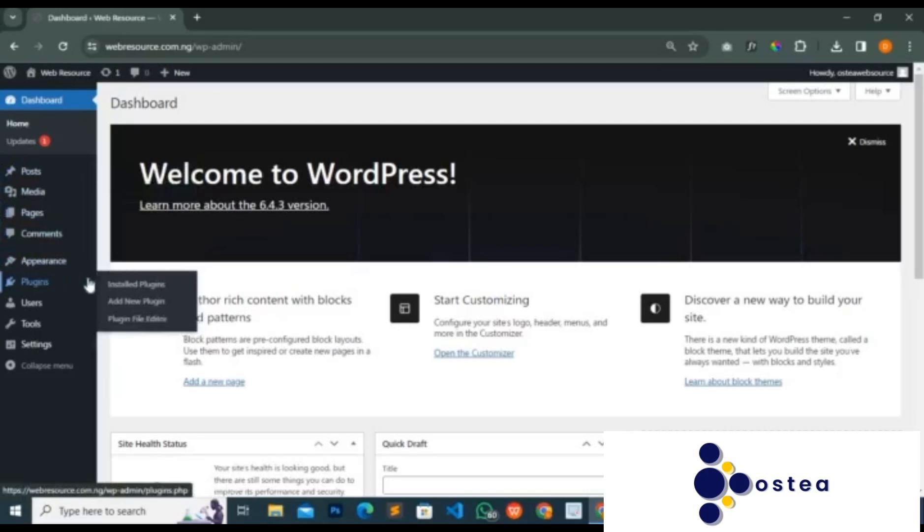
right_click(124, 300)
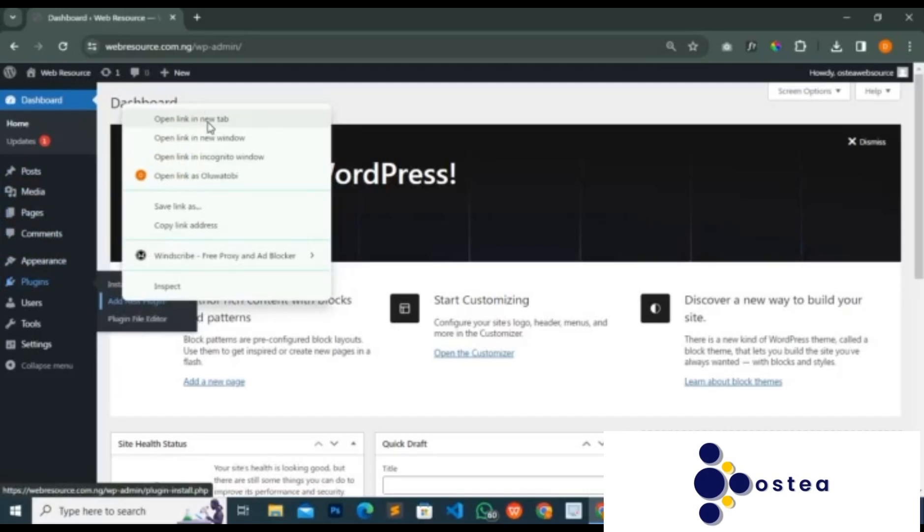
click(232, 120)
click(245, 19)
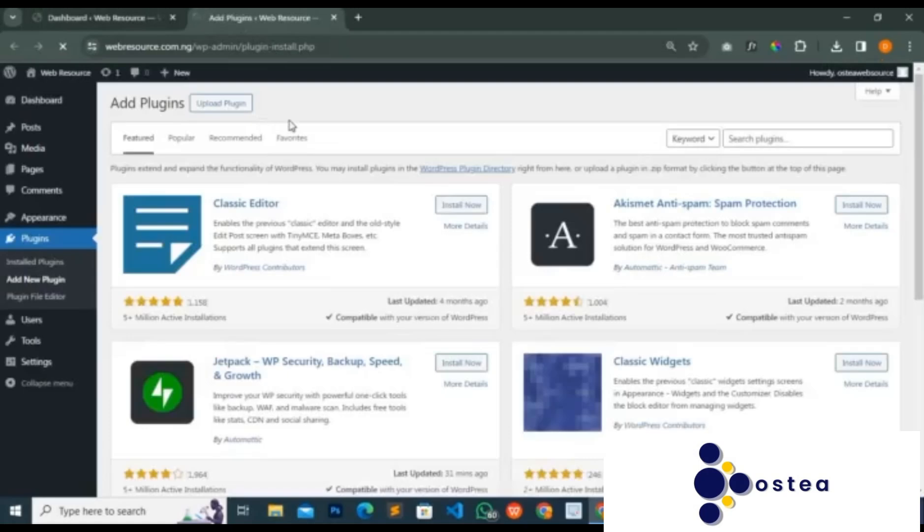
- Search the plugin directory for whatsapp, look through the matching plugins and install WP Chat App
click(757, 140)
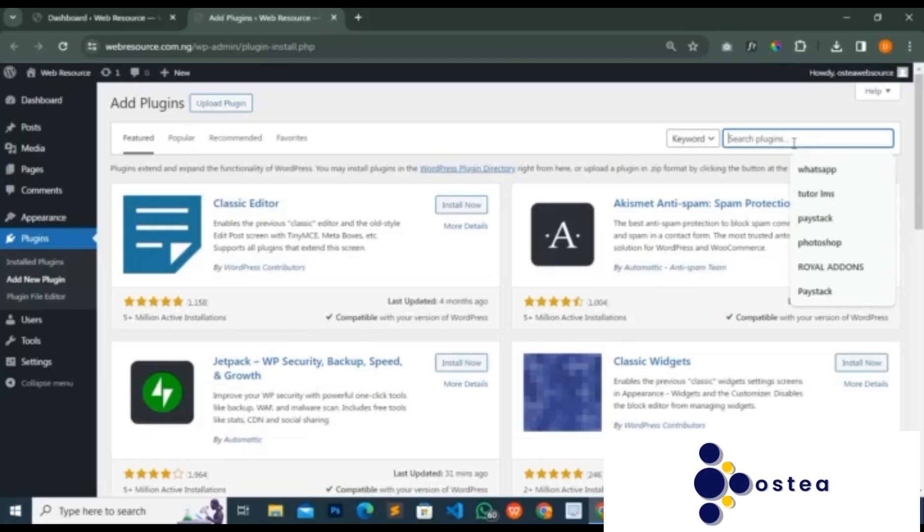
click(795, 169)
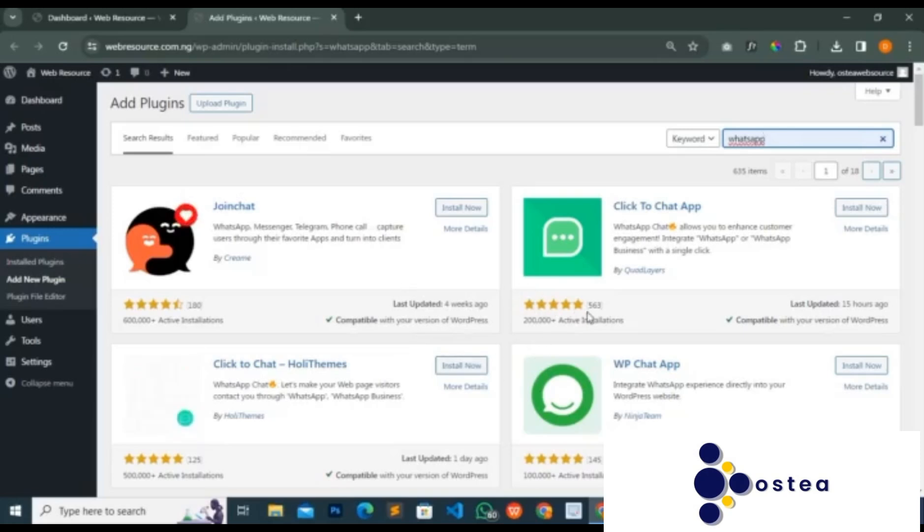
scroll(588, 315, down, 1)
scroll(677, 249, up, 1)
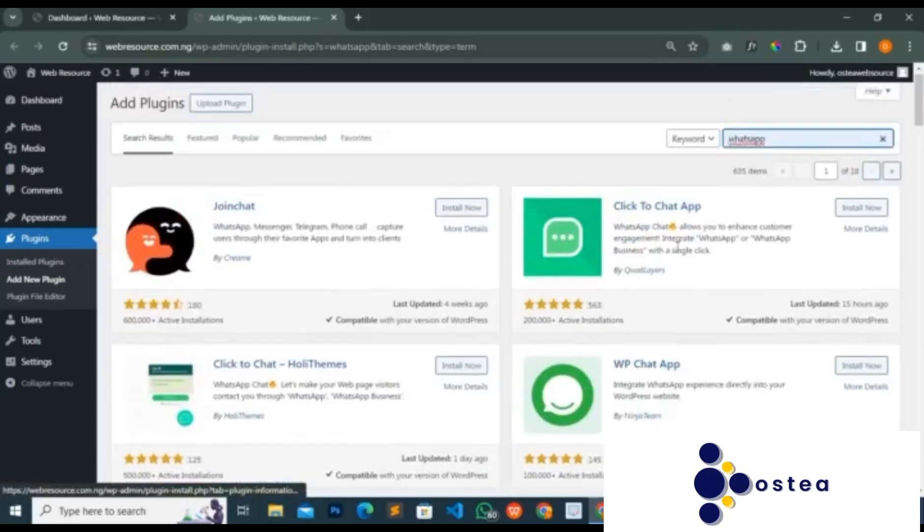
scroll(608, 281, down, 1)
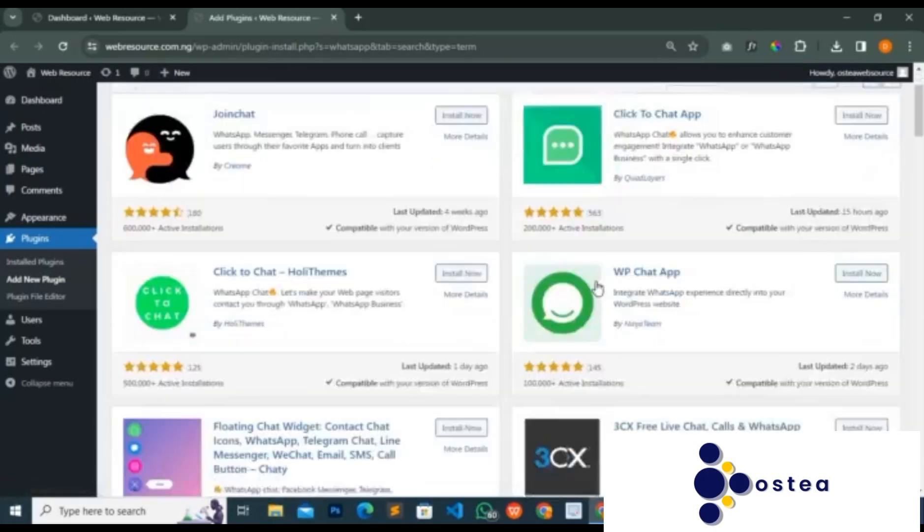
scroll(597, 288, down, 5)
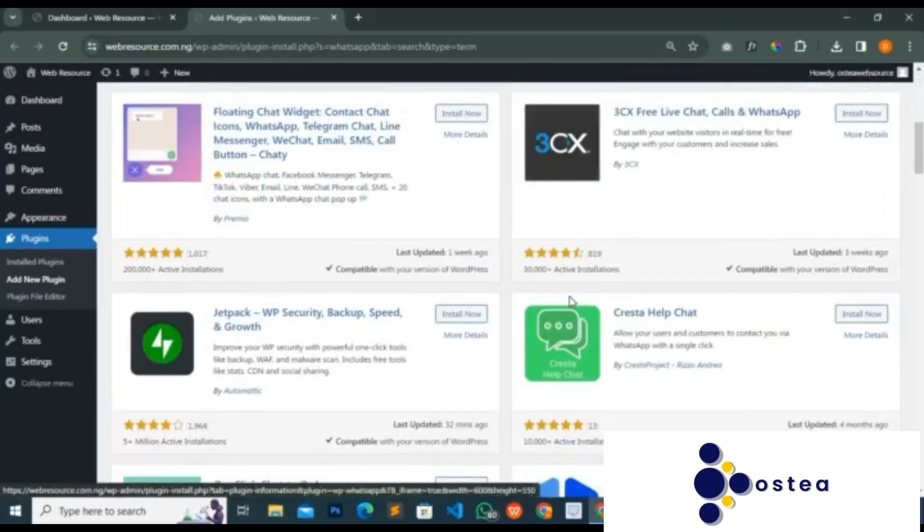
scroll(570, 300, up, 7)
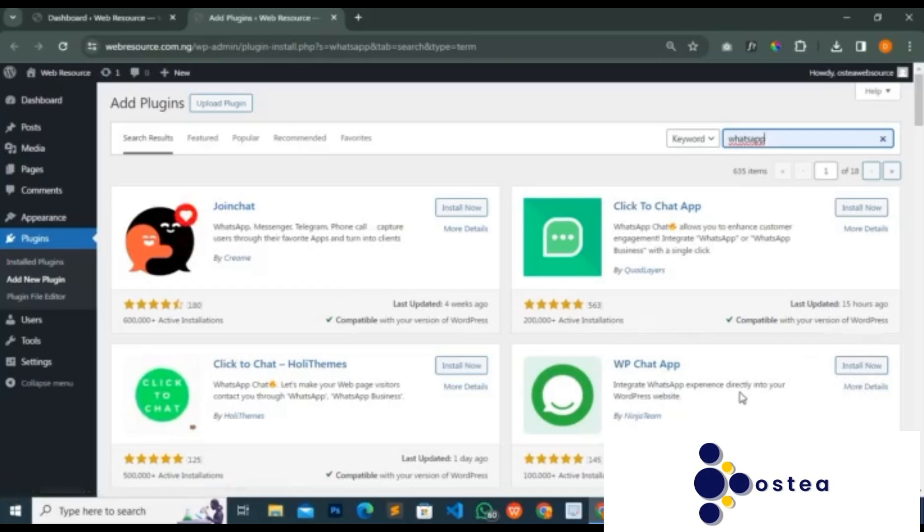
click(848, 373)
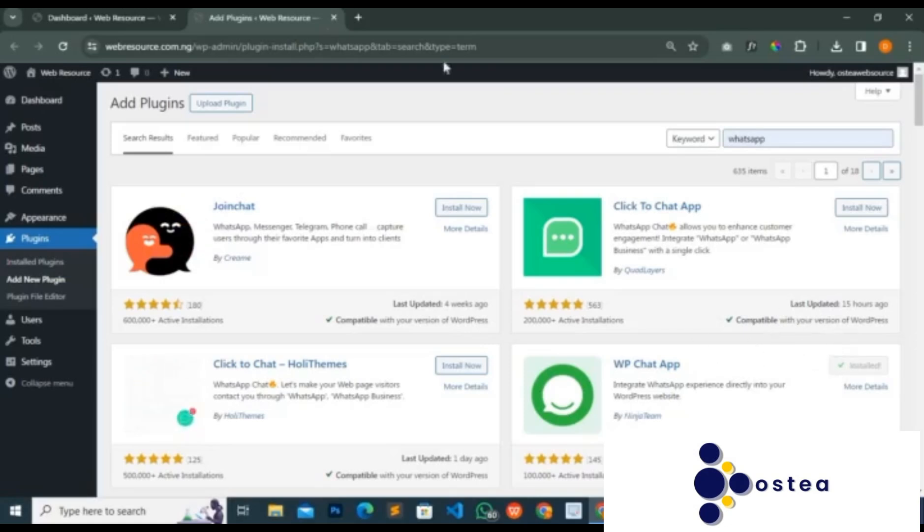
- Replace the Add Plugins tab with the Installed Plugins page in a new tab and activate WP Chat App
click(135, 19)
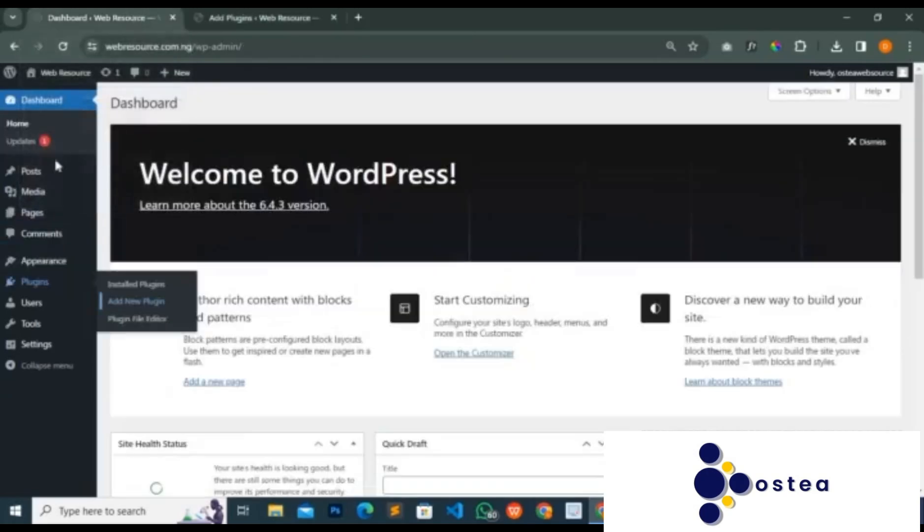
right_click(129, 292)
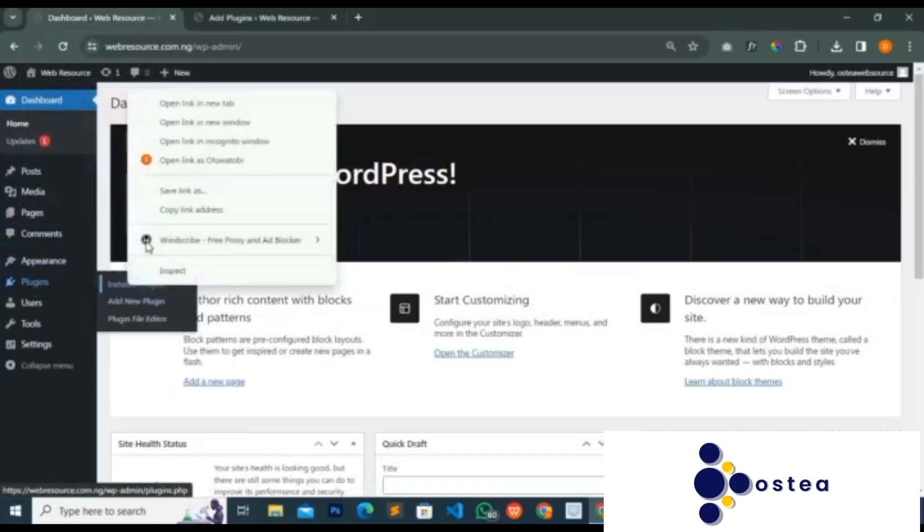
click(222, 103)
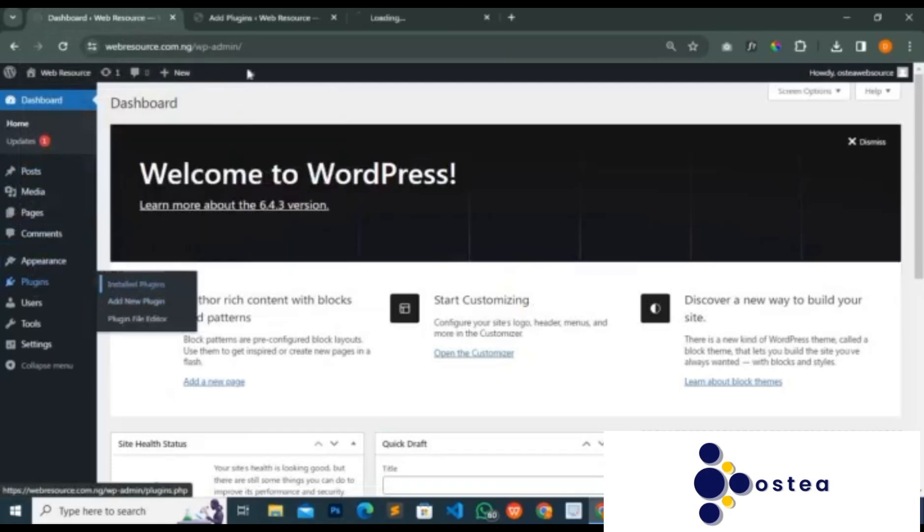
click(335, 18)
click(308, 18)
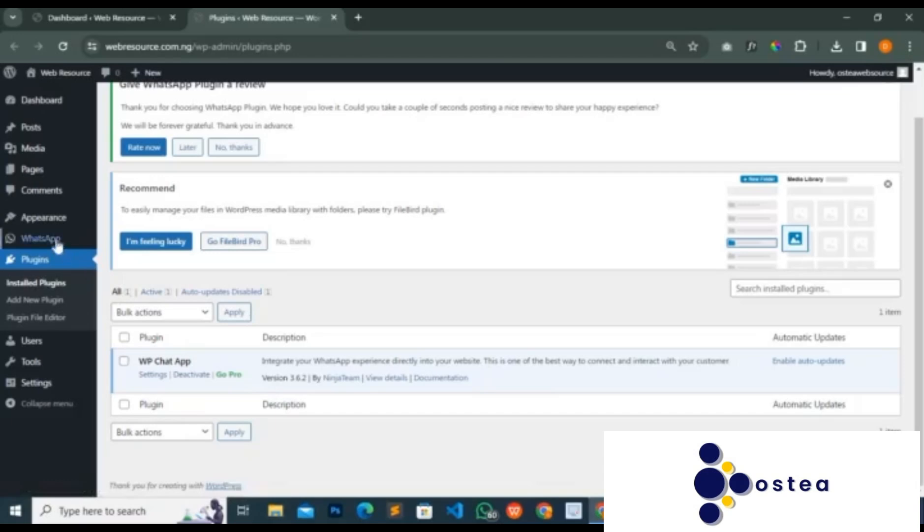
mouse_move(55, 242)
- Check the course content image briefly, and replace the Plugins tab with the Themes page in a new tab
key(alt+Tab)
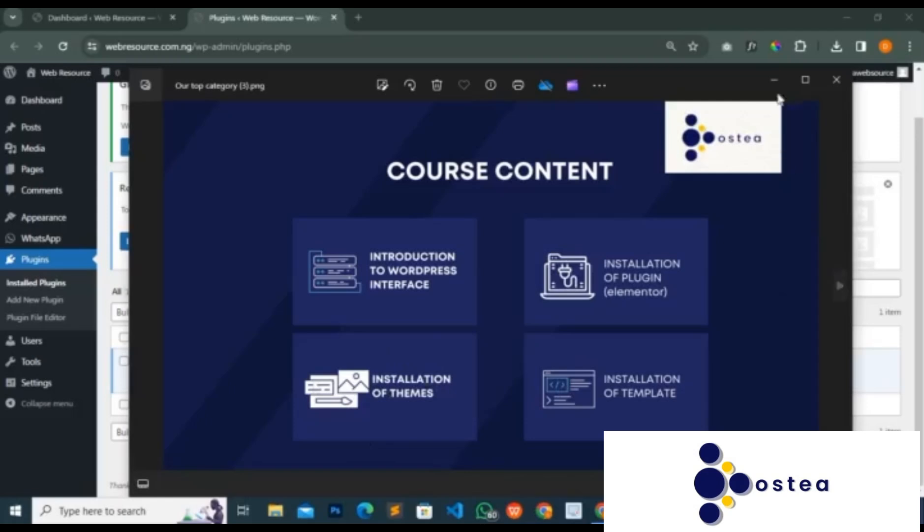
click(768, 81)
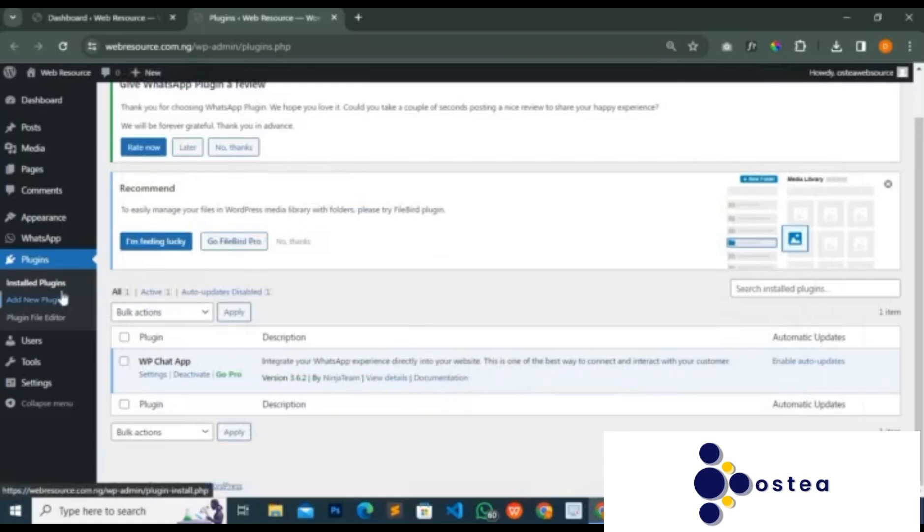
scroll(61, 298, up, 1)
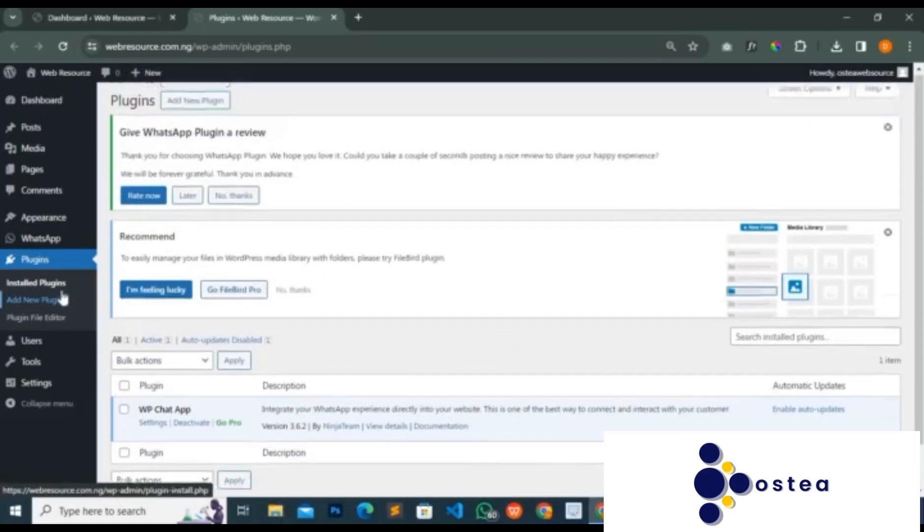
mouse_move(60, 219)
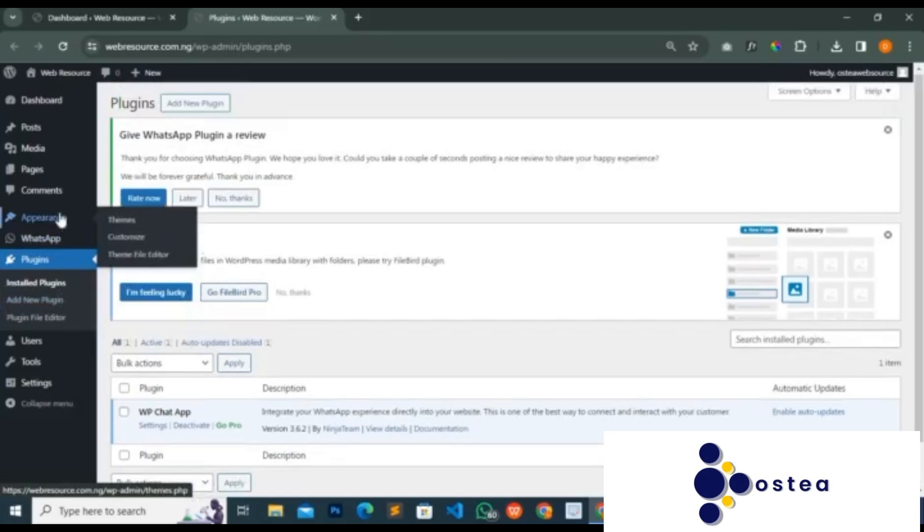
right_click(125, 220)
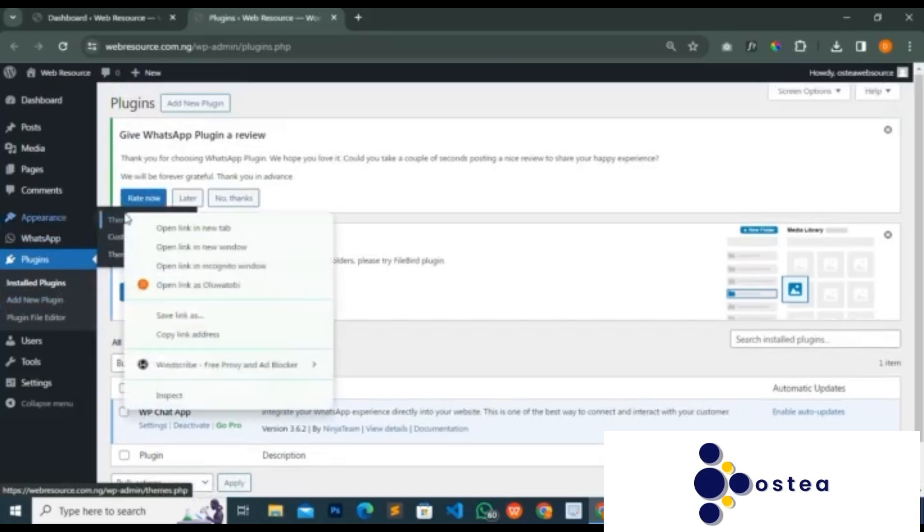
click(165, 228)
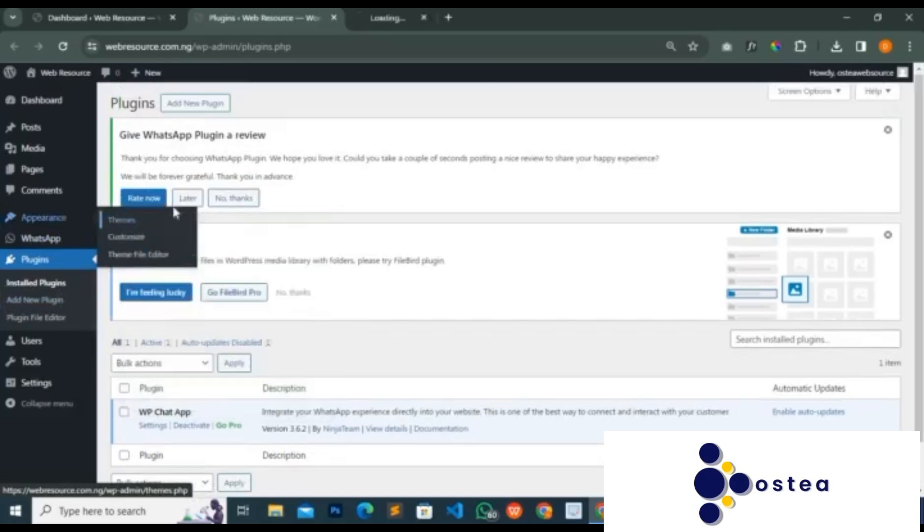
click(336, 18)
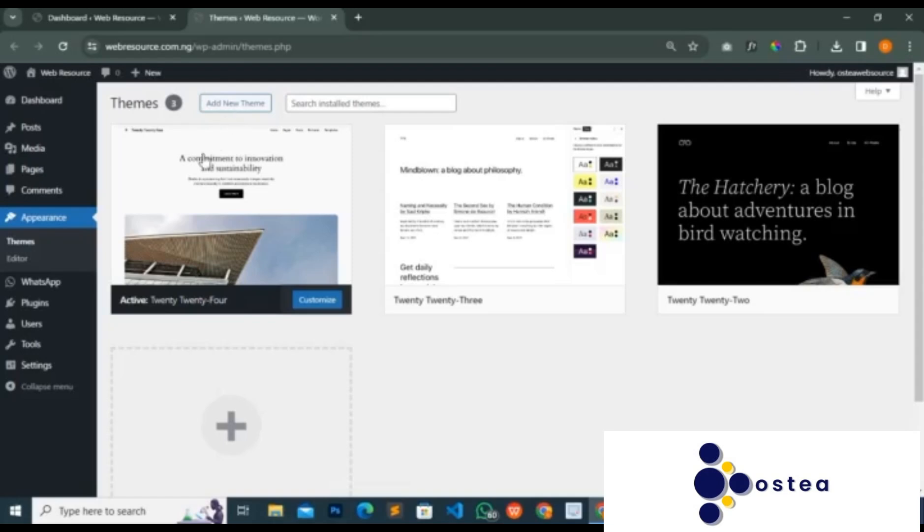
- Start adding a new theme and browse the popular themes in the theme directory
mouse_move(139, 231)
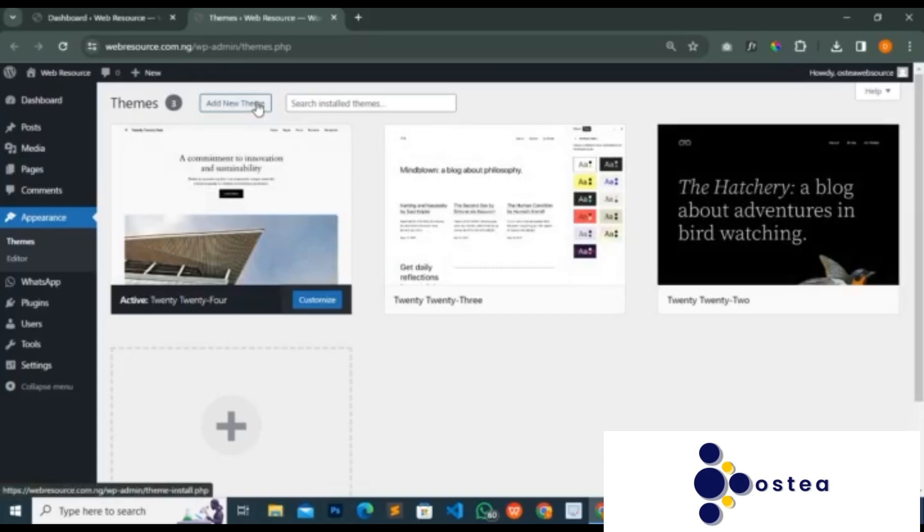
click(258, 109)
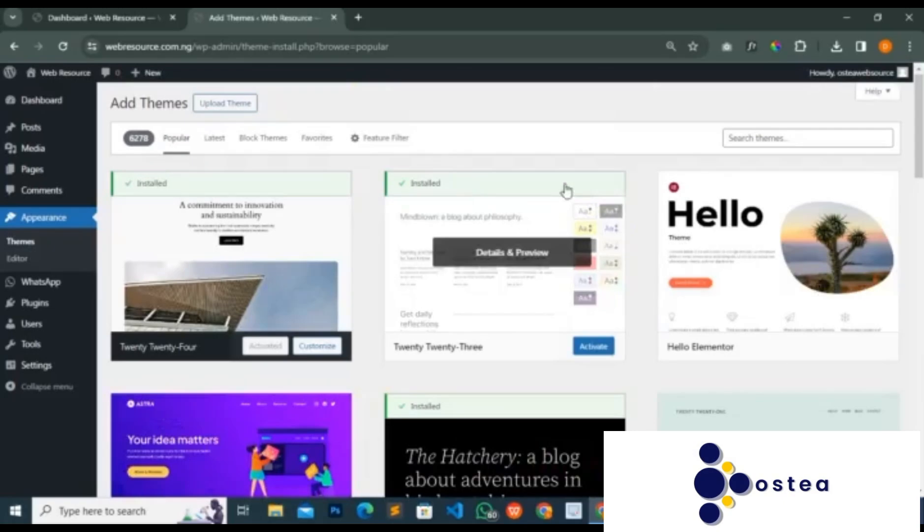
scroll(552, 213, down, 15)
scroll(549, 219, down, 15)
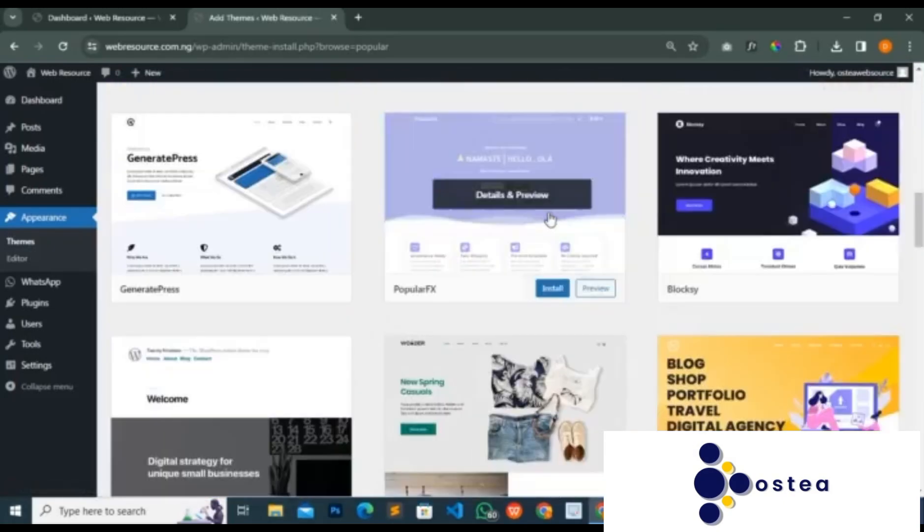
scroll(550, 219, down, 5)
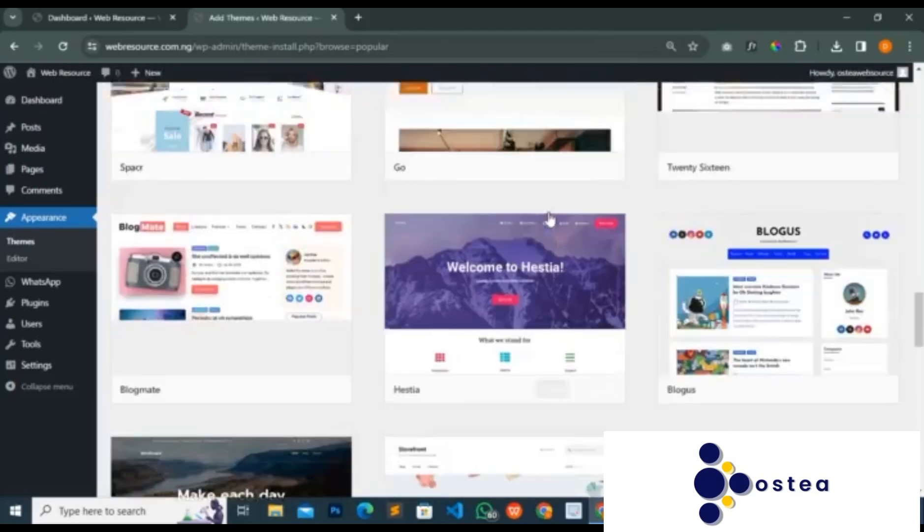
scroll(546, 221, up, 20)
scroll(543, 221, up, 10)
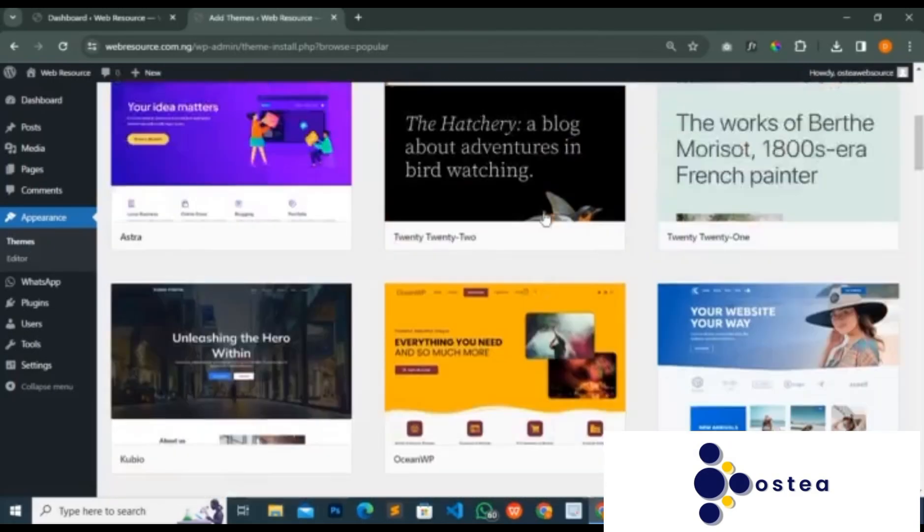
- Search the theme directory for astra and install the Astra theme
click(784, 138)
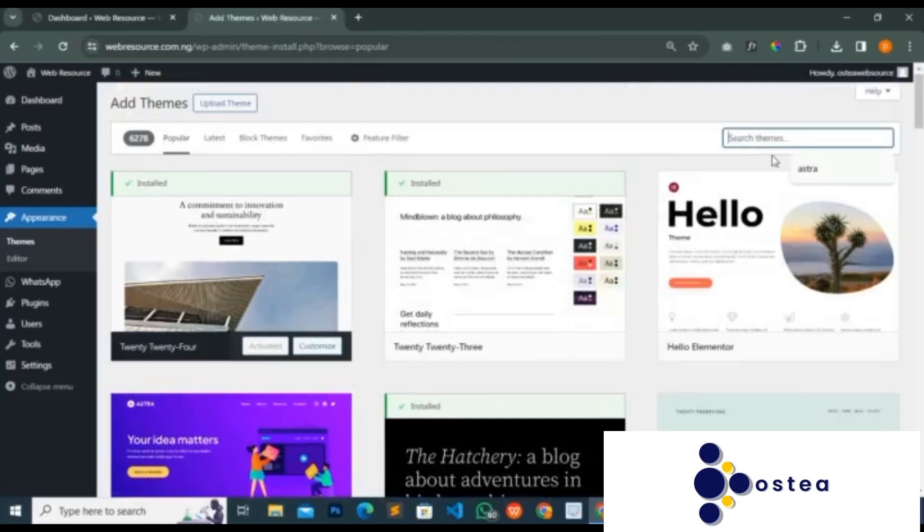
click(807, 166)
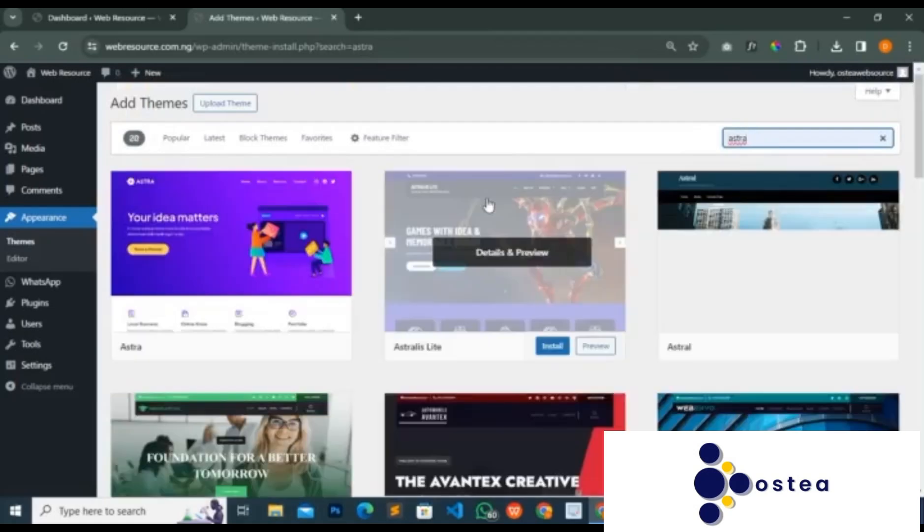
mouse_move(182, 295)
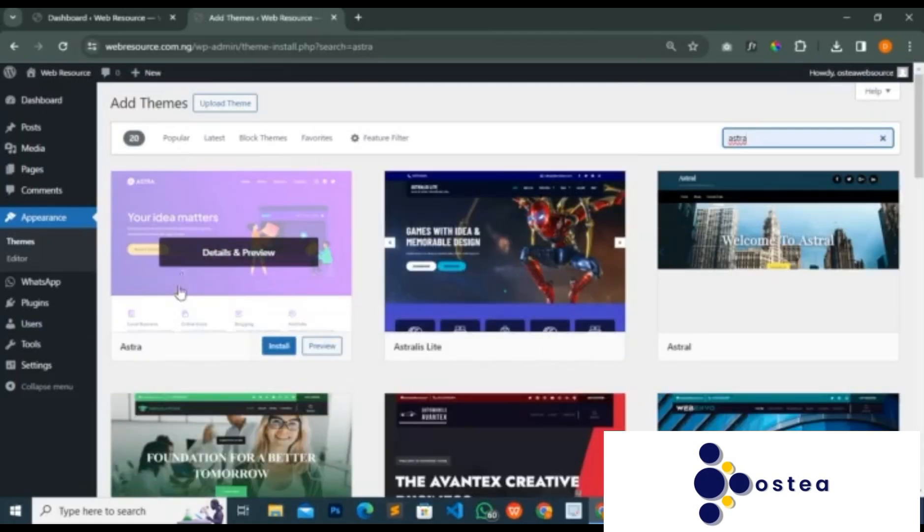
click(281, 347)
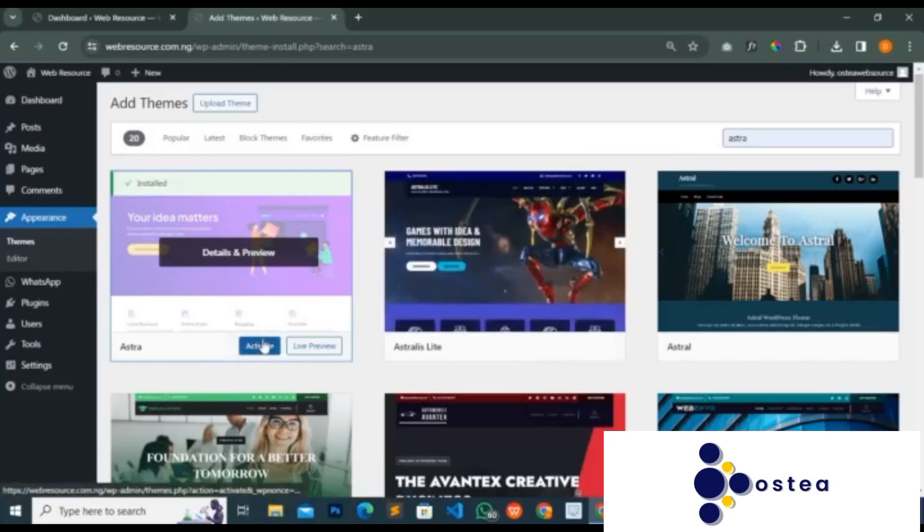
- Activate the Astra theme on the site and look over the installed themes
mouse_move(497, 355)
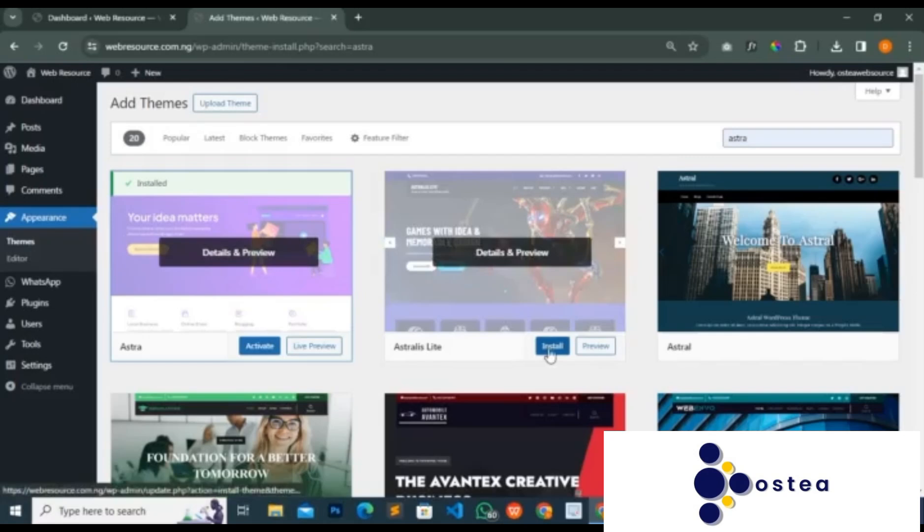
mouse_move(813, 347)
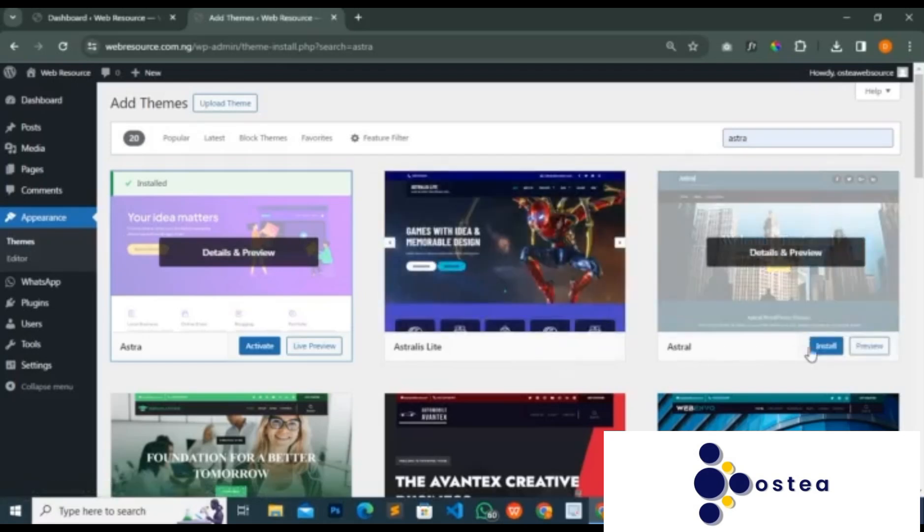
click(260, 347)
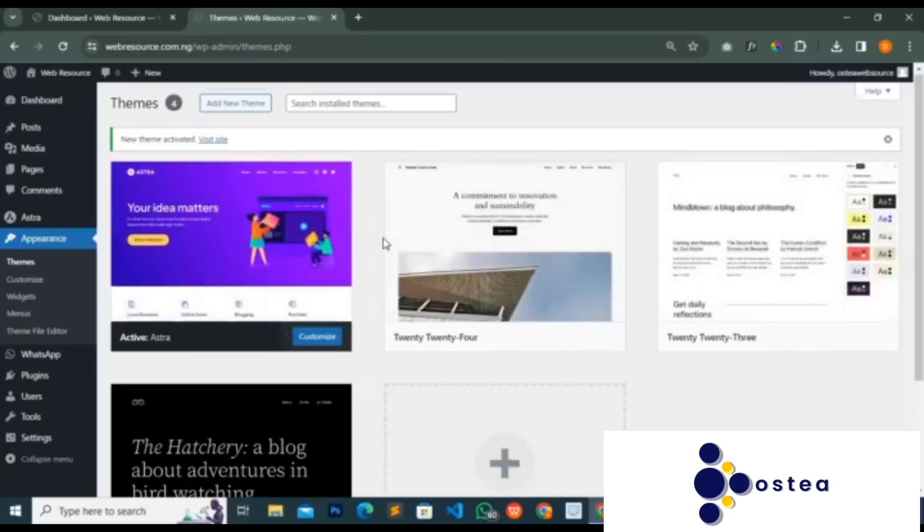
scroll(383, 241, down, 2)
scroll(363, 380, up, 2)
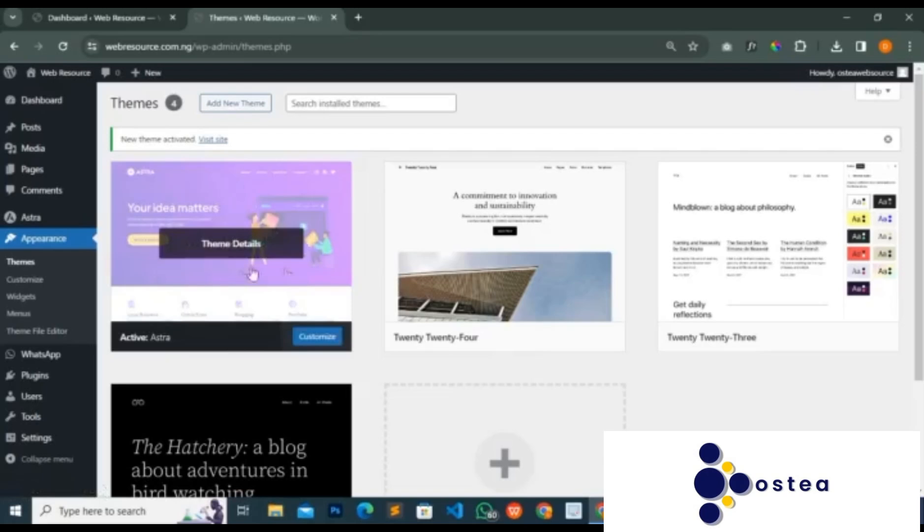
- Go back to the installed themes page and open the Astra dashboard in a new tab
mouse_move(31, 221)
key(alt+Left)
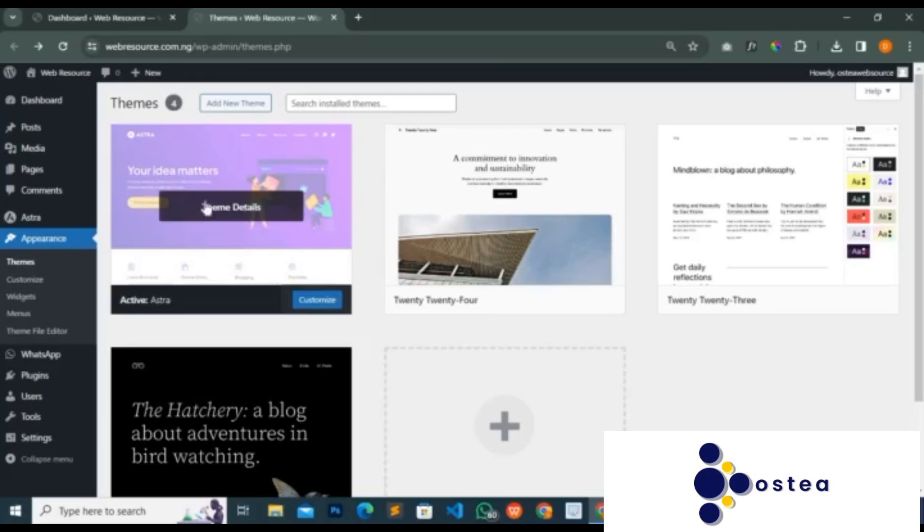
mouse_move(73, 221)
mouse_move(76, 222)
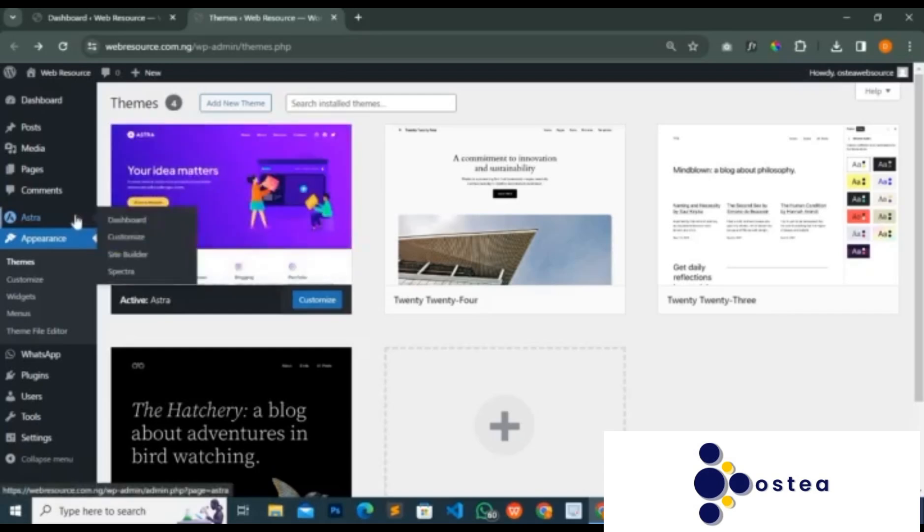
right_click(123, 221)
click(163, 230)
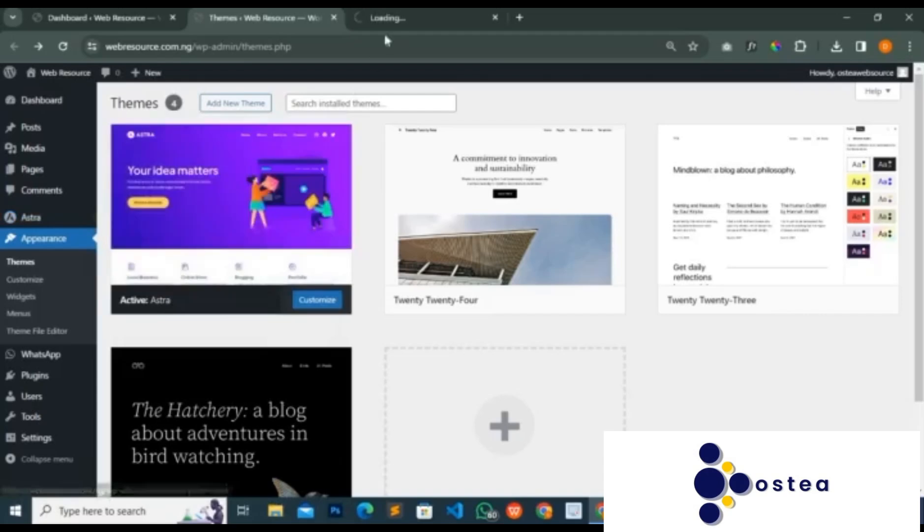
click(390, 17)
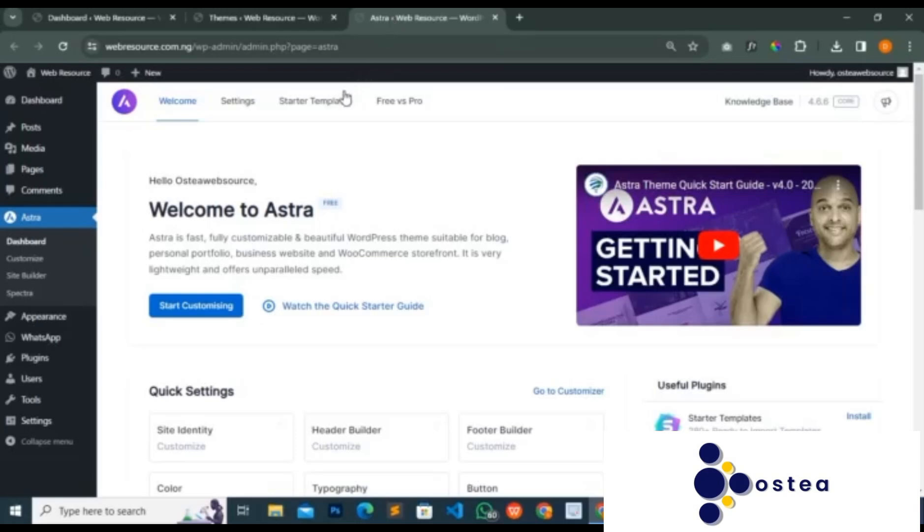
- Install and activate Starter Templates from the Astra dashboard, and choose to build the website with Classic Starter Templates
click(345, 99)
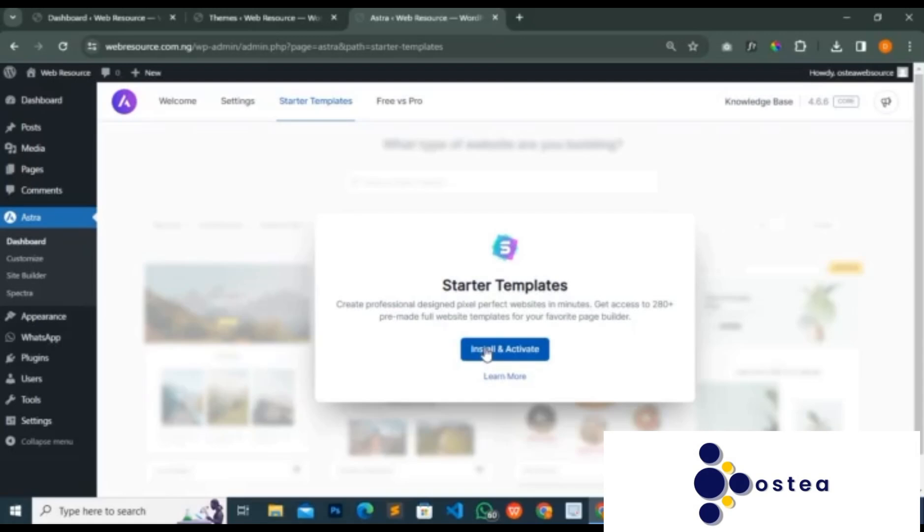
click(486, 350)
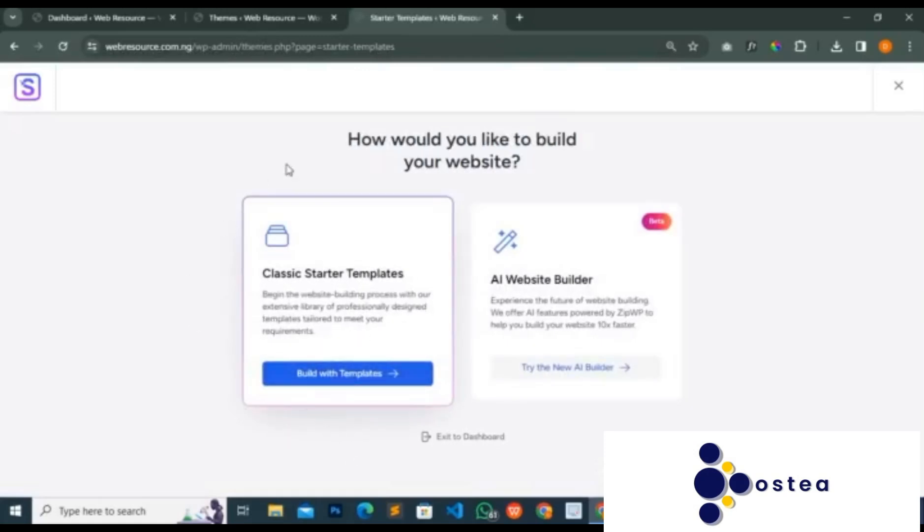
click(338, 380)
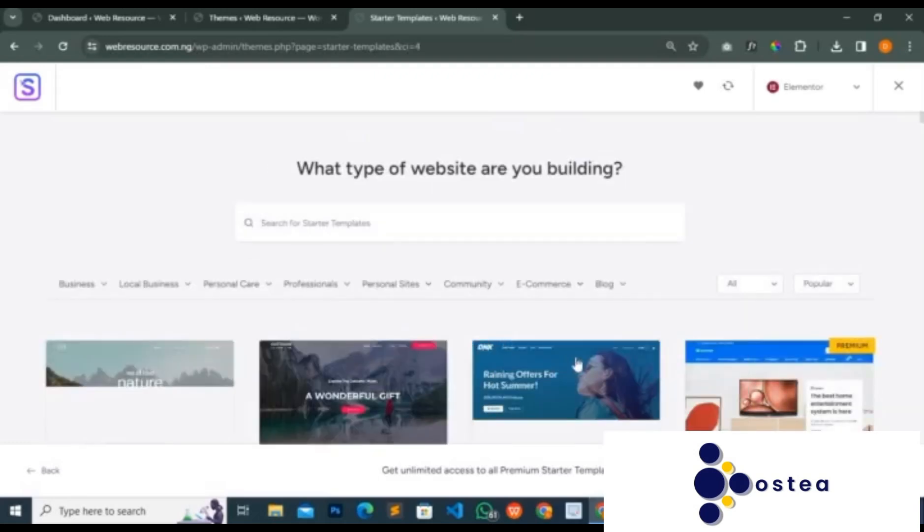
- Browse the first rows of the Elementor starter template gallery
scroll(577, 365, down, 15)
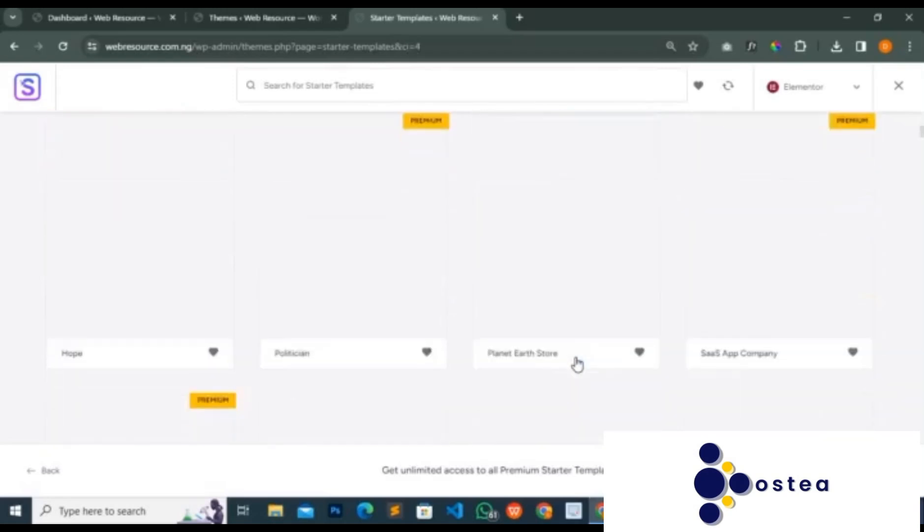
scroll(577, 364, down, 5)
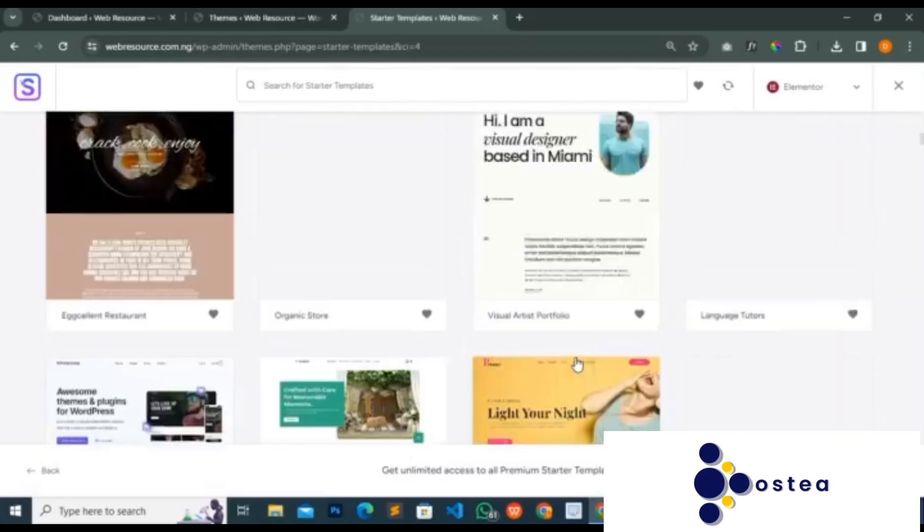
scroll(577, 364, up, 6)
scroll(577, 364, up, 4)
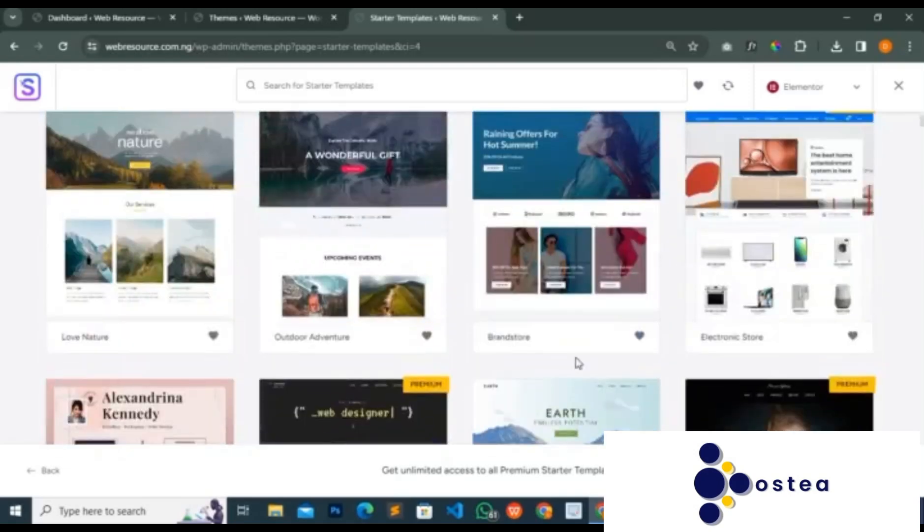
scroll(578, 364, up, 5)
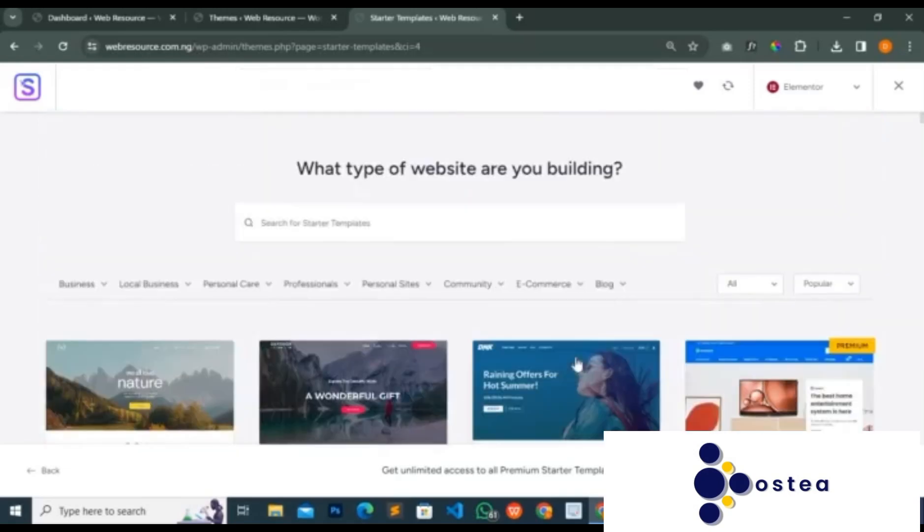
scroll(578, 364, down, 5)
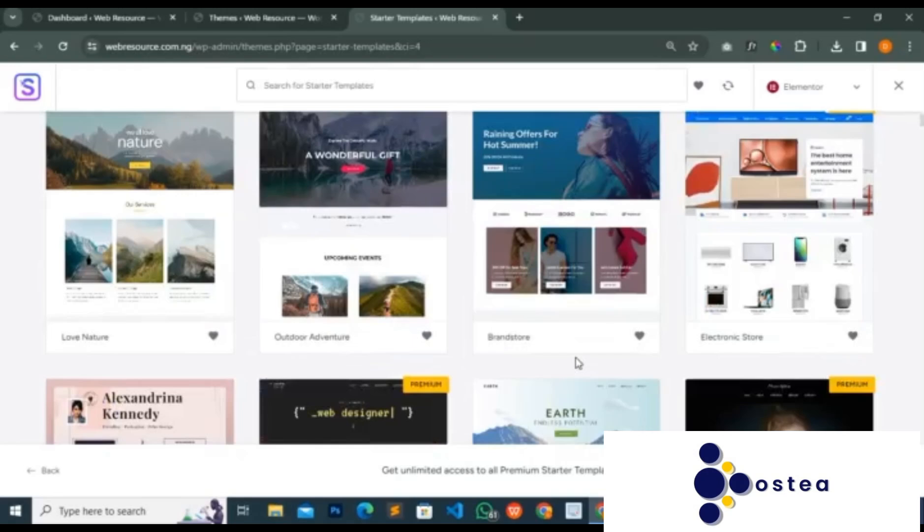
scroll(578, 364, up, 5)
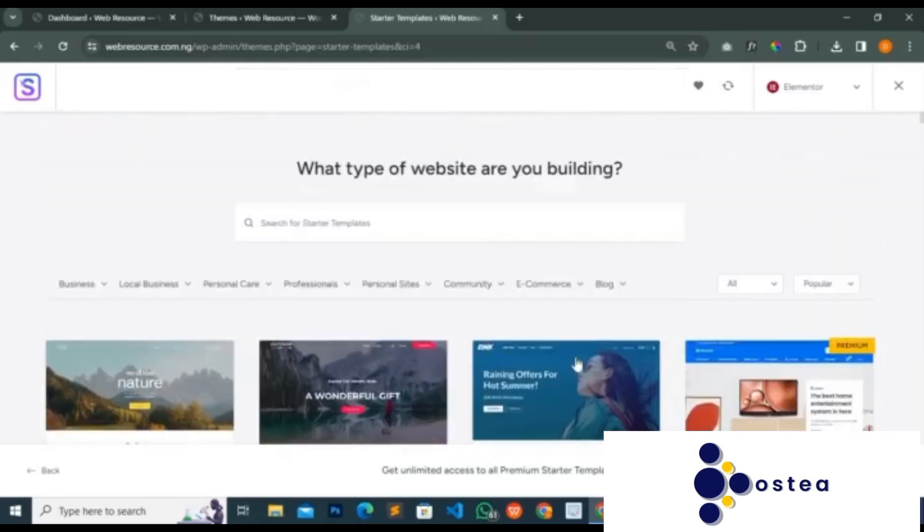
- Examine the website types offered under the template categories from Business to Blog
mouse_move(119, 289)
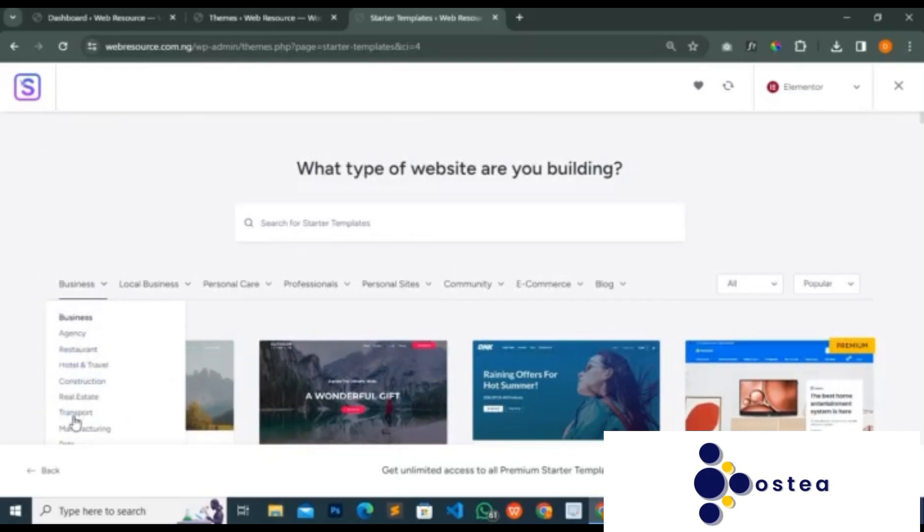
mouse_move(186, 291)
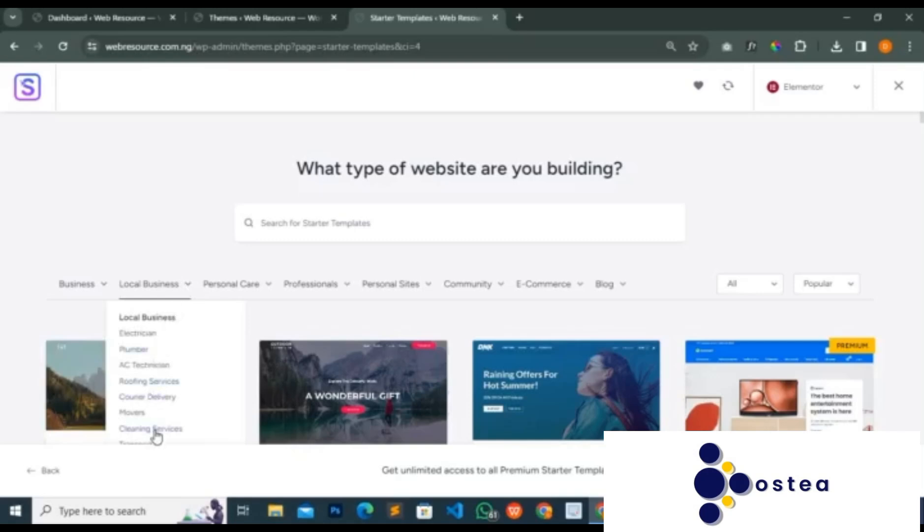
mouse_move(252, 304)
mouse_move(330, 303)
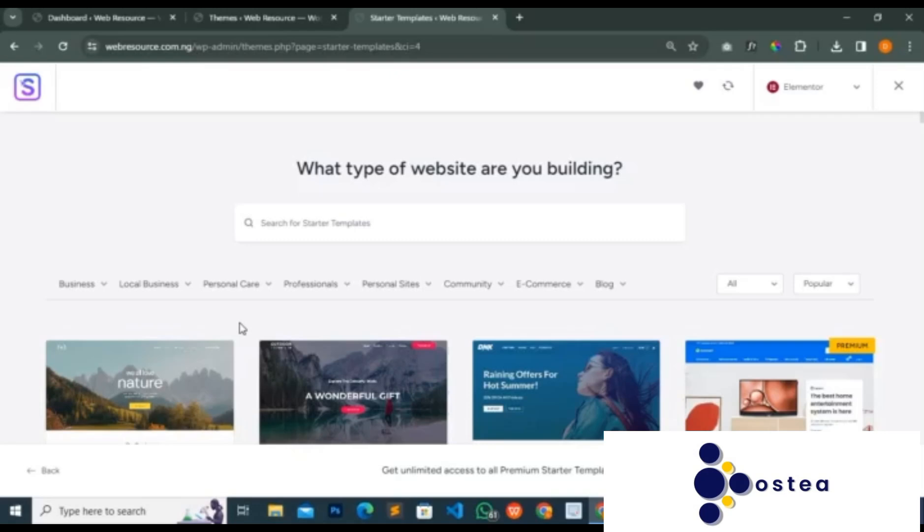
mouse_move(257, 294)
mouse_move(556, 296)
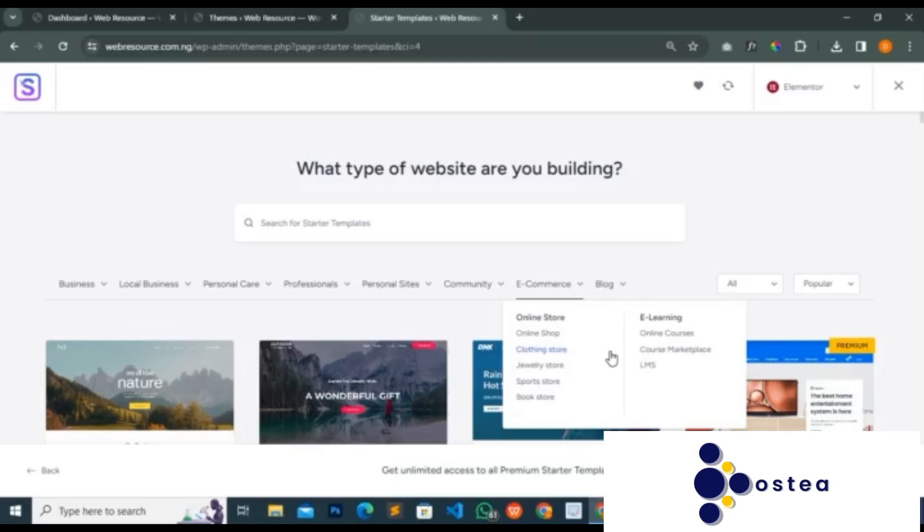
mouse_move(608, 297)
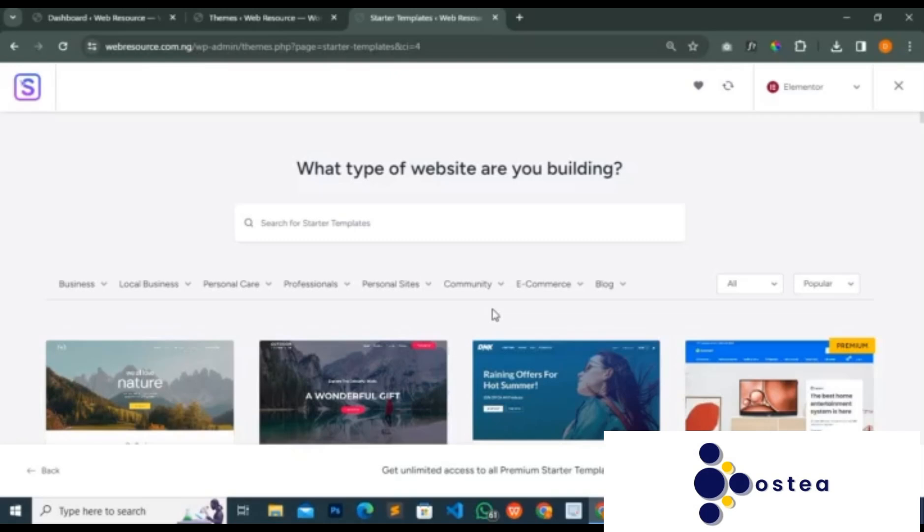
- Look through the starter template gallery, comparing the designs marked Premium with the free ones
scroll(484, 320, down, 2)
scroll(481, 325, down, 2)
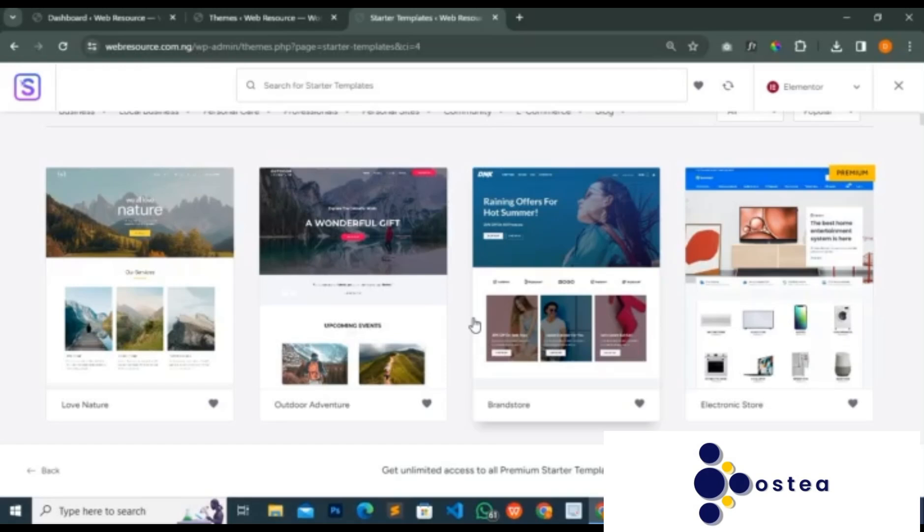
scroll(474, 325, up, 4)
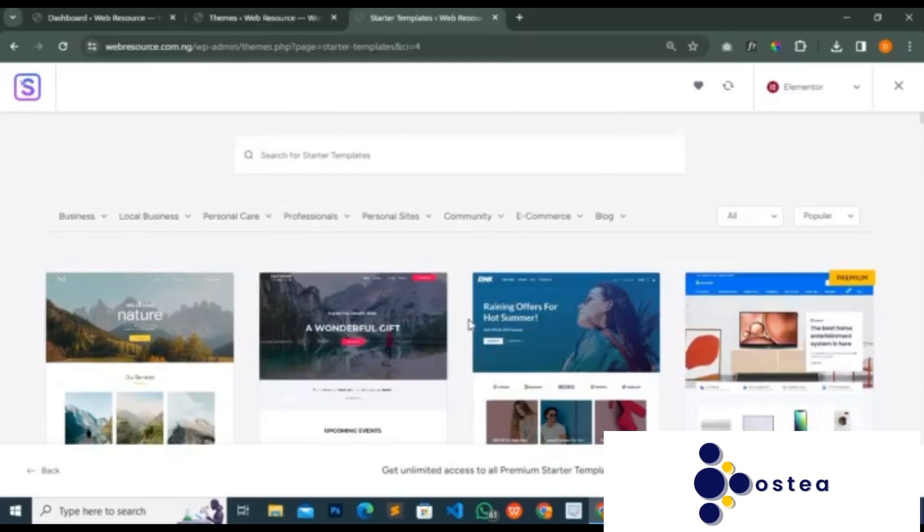
scroll(292, 275, down, 3)
scroll(292, 275, up, 3)
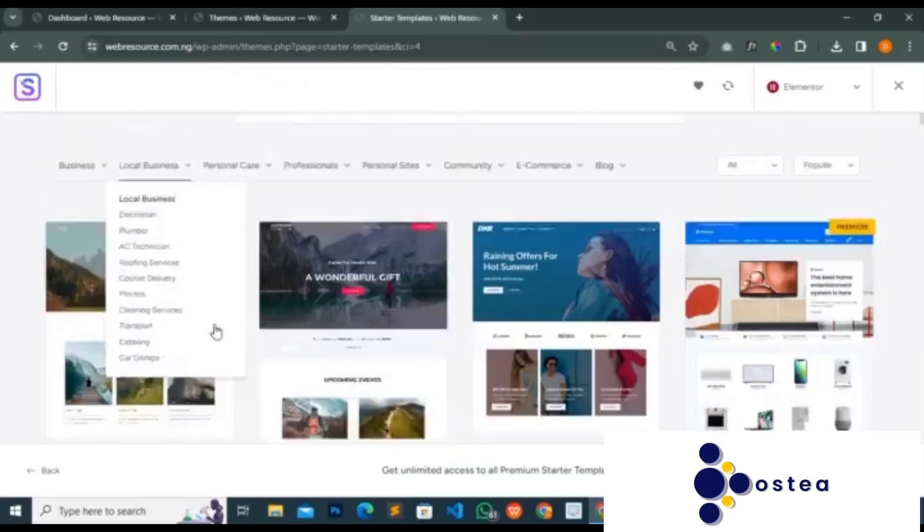
scroll(435, 321, down, 3)
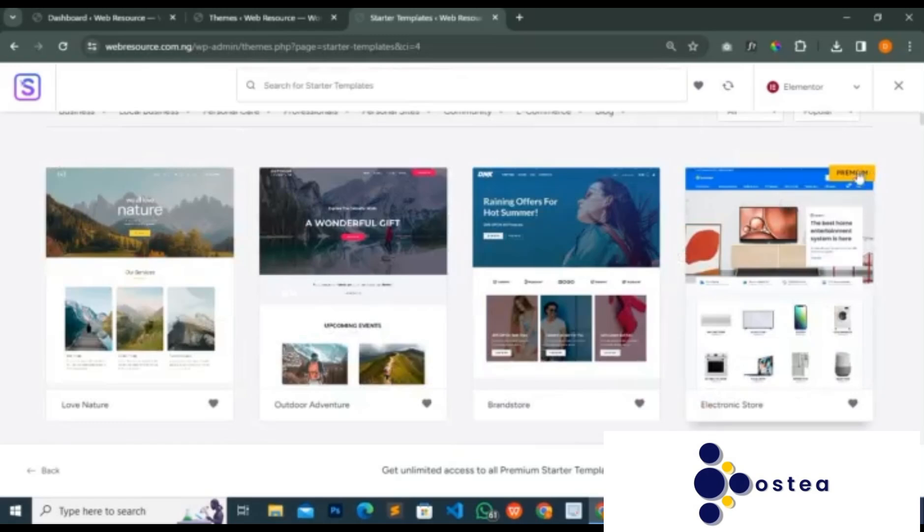
scroll(849, 183, down, 4)
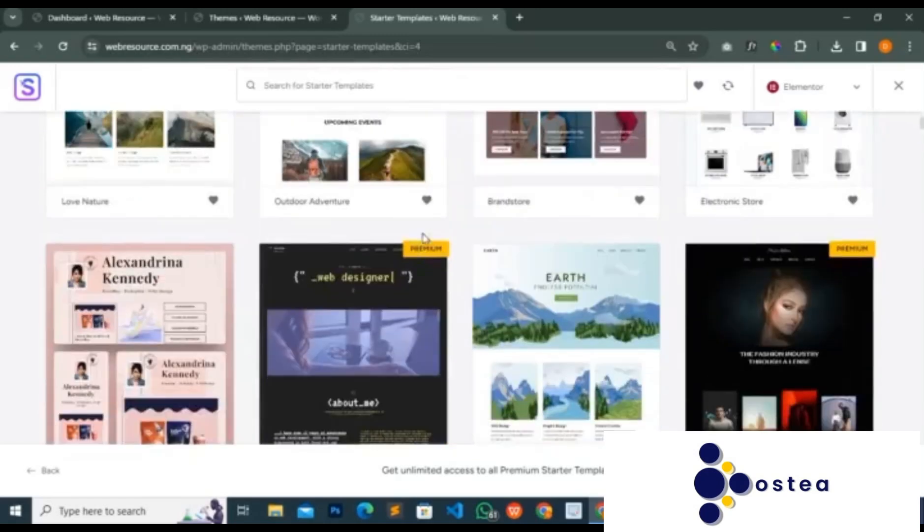
scroll(559, 324, down, 3)
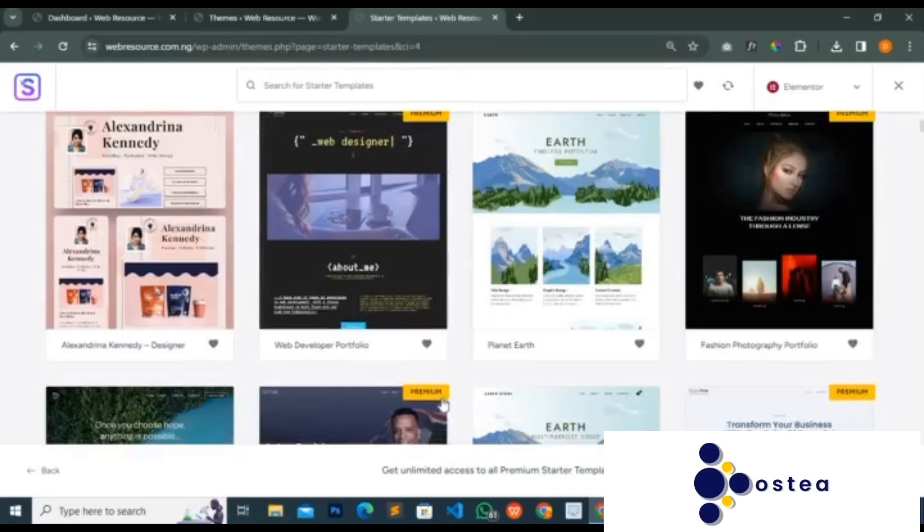
scroll(470, 375, down, 1)
scroll(832, 323, down, 1)
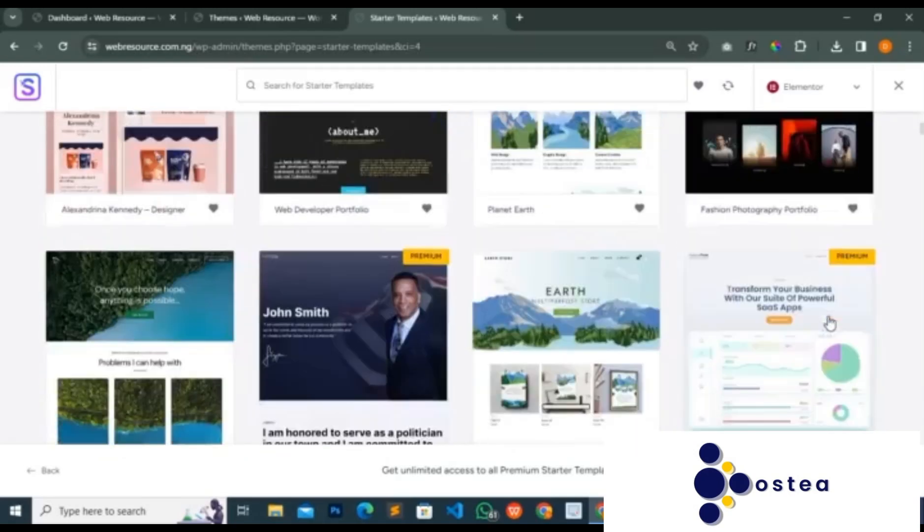
scroll(528, 315, down, 2)
scroll(467, 330, down, 3)
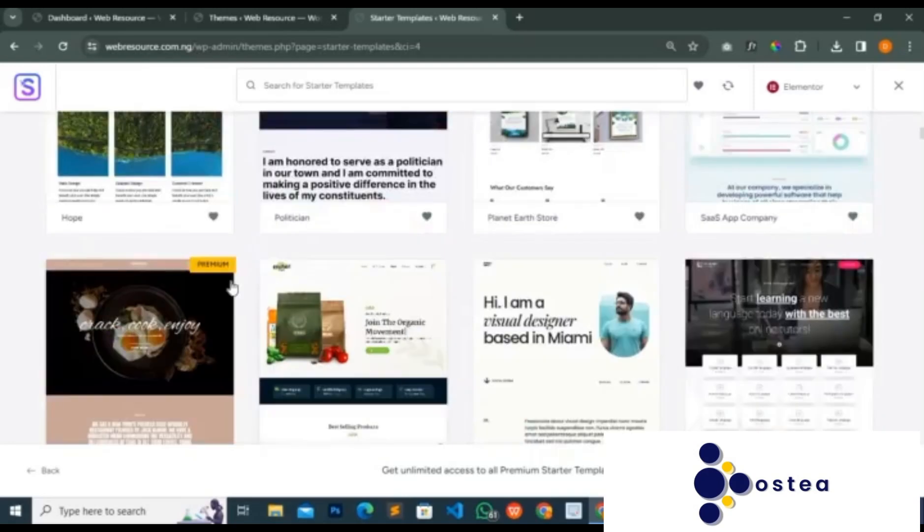
scroll(466, 276, down, 6)
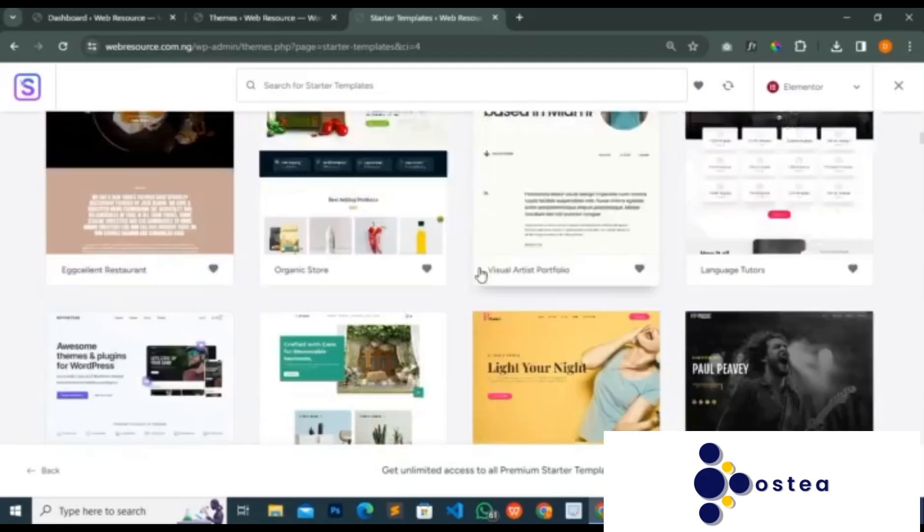
scroll(374, 295, down, 3)
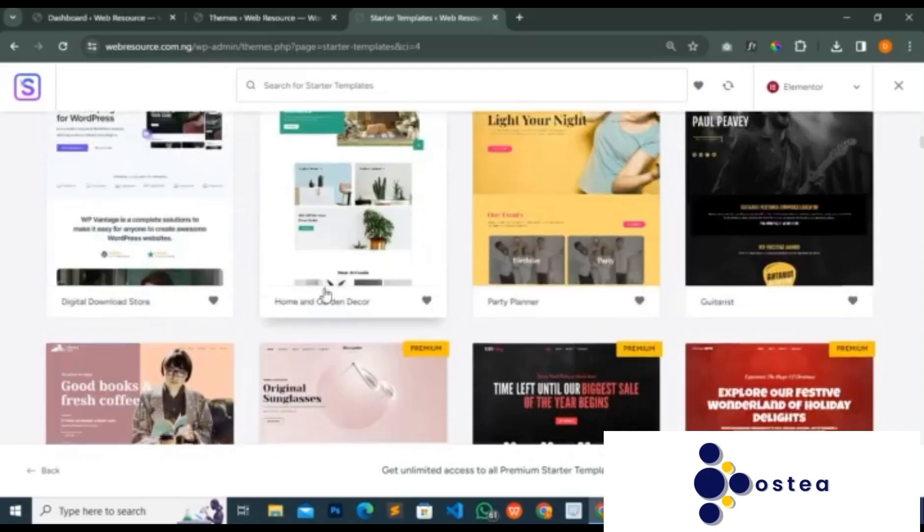
scroll(472, 278, down, 4)
scroll(546, 278, down, 7)
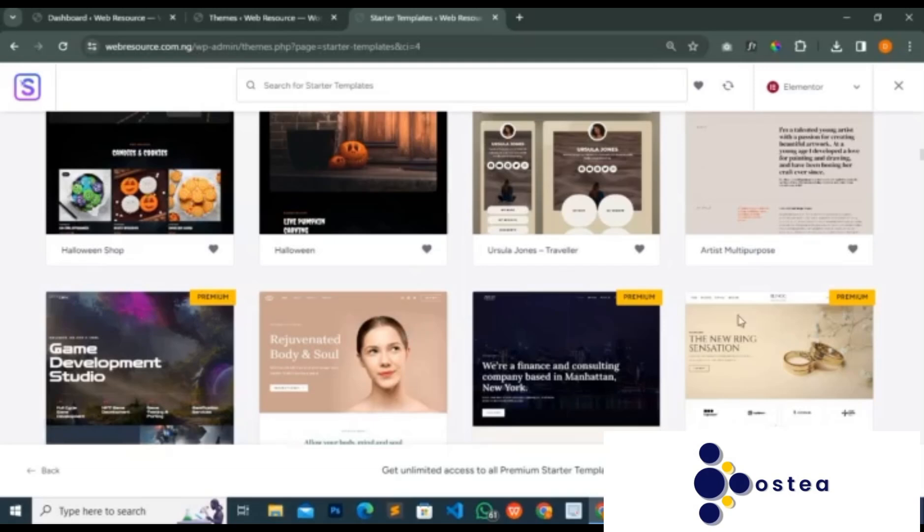
scroll(802, 321, down, 4)
scroll(553, 305, down, 6)
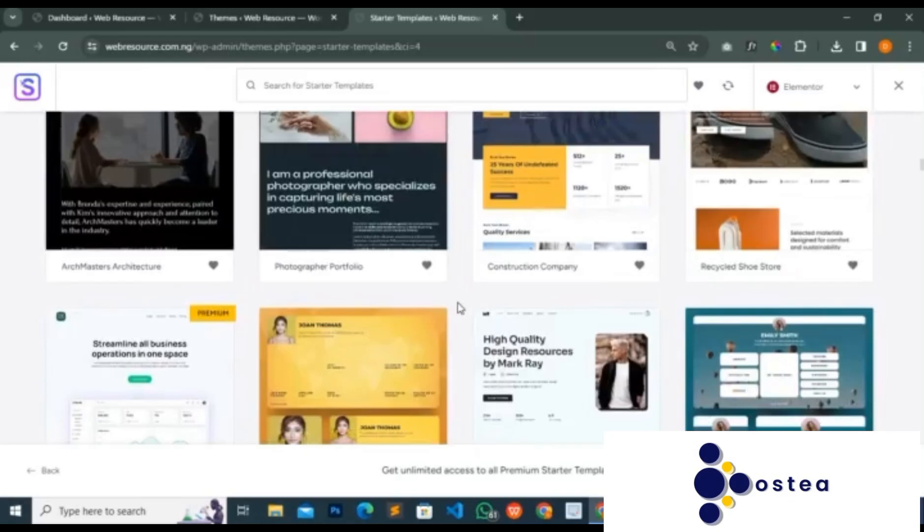
scroll(456, 306, down, 20)
scroll(456, 301, up, 20)
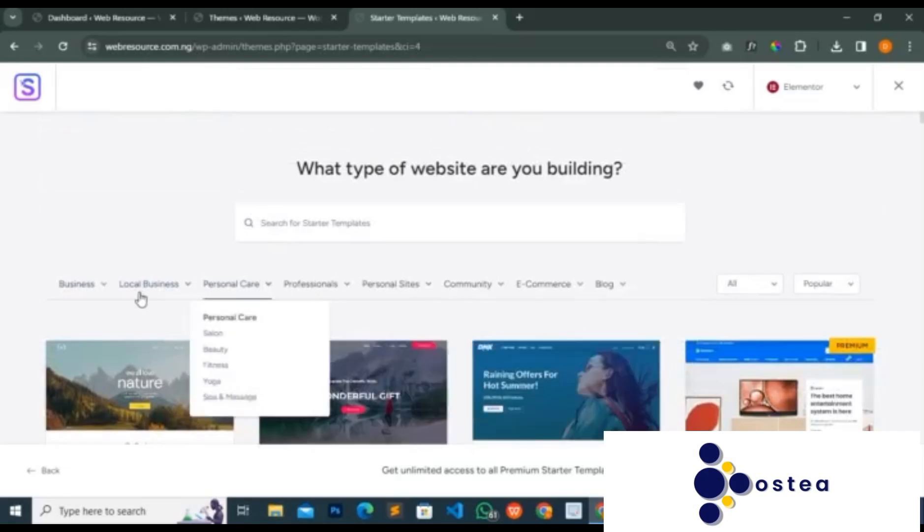
- Review the Business, Local Business and Personal Care categories, and filter the starter templates by Personal Sites
mouse_move(97, 293)
scroll(98, 314, down, 1)
scroll(98, 314, down, 1)
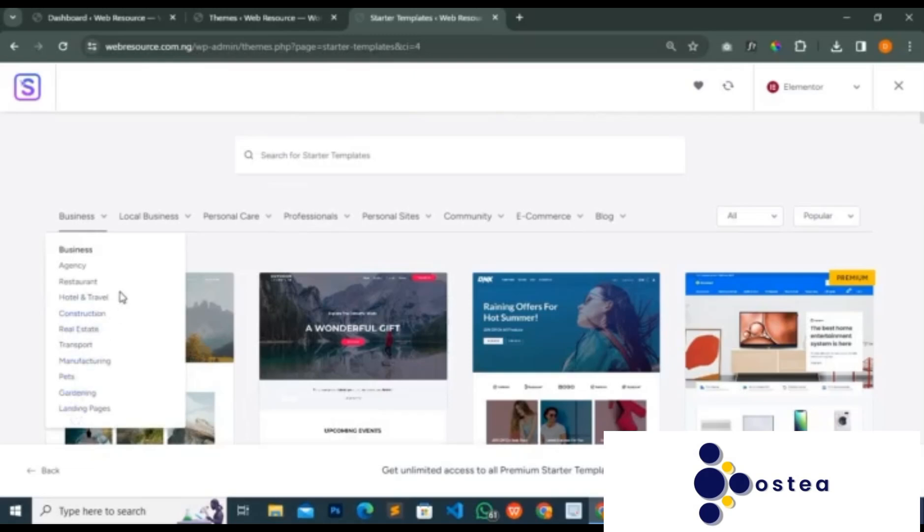
mouse_move(181, 227)
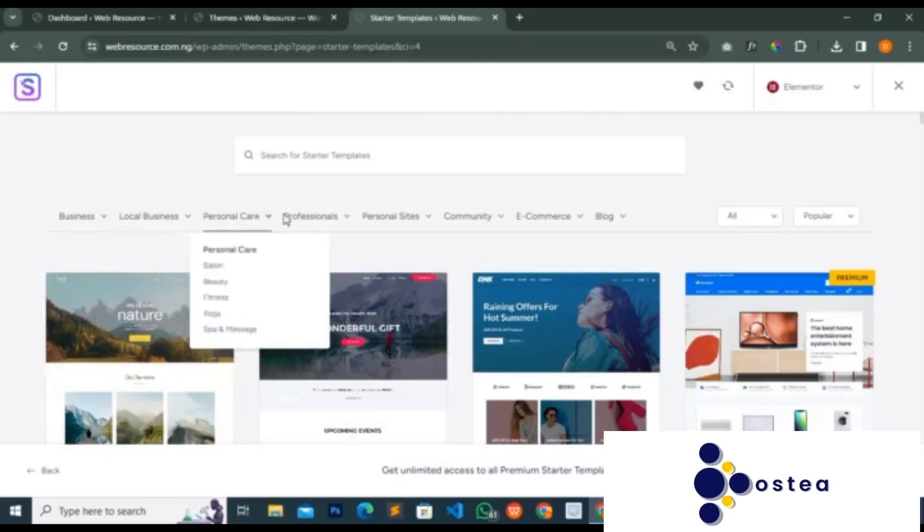
mouse_move(397, 221)
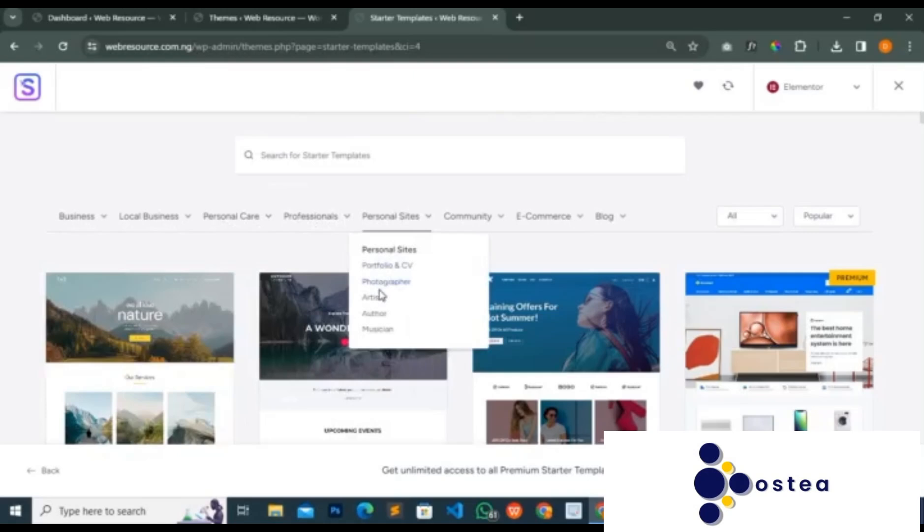
click(412, 221)
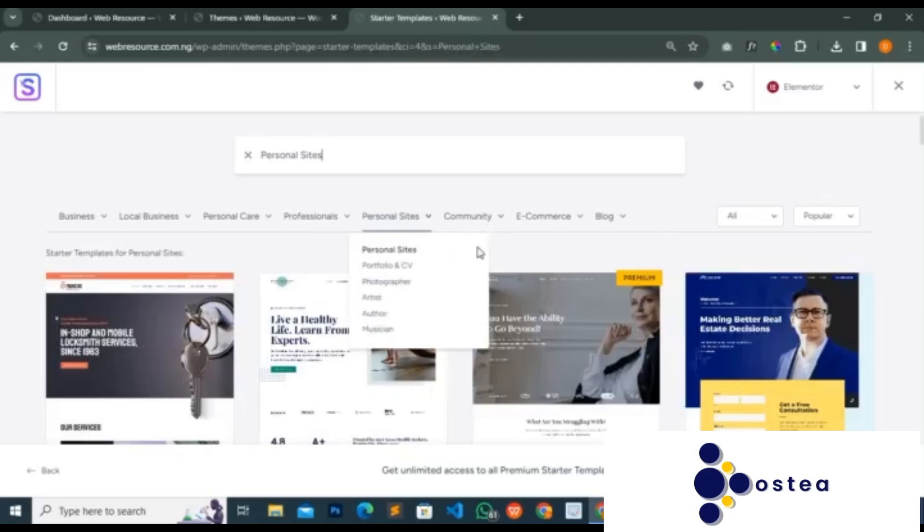
- Look through the Personal Sites starter templates, from the coaching and fitness designs to the personal profile pages
scroll(542, 251, down, 6)
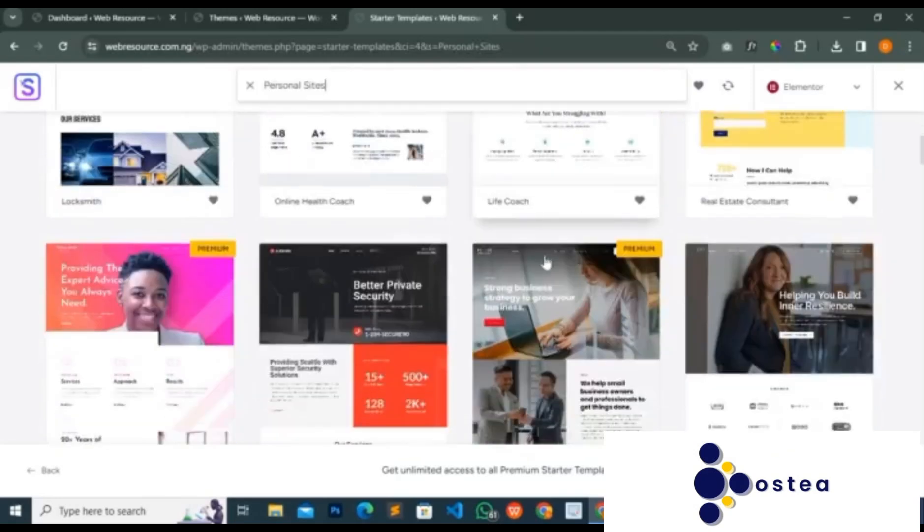
scroll(546, 262, down, 3)
scroll(545, 263, down, 5)
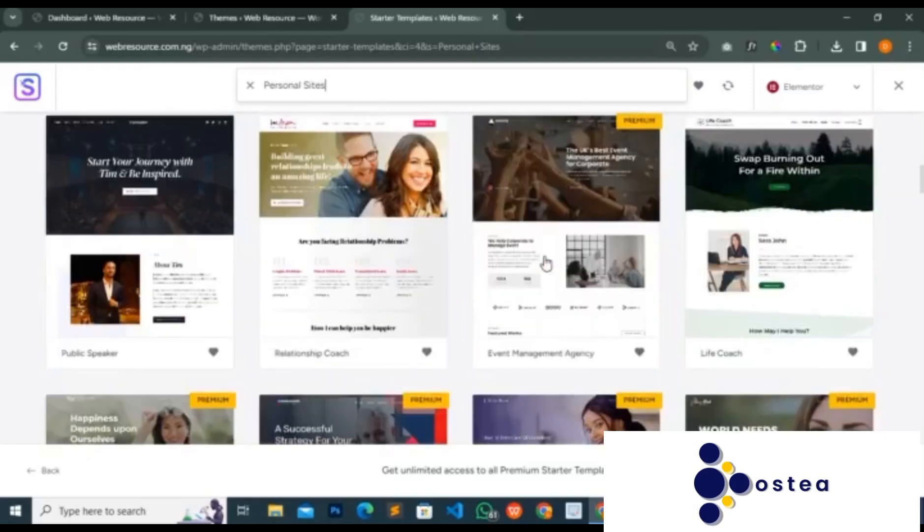
scroll(545, 263, down, 8)
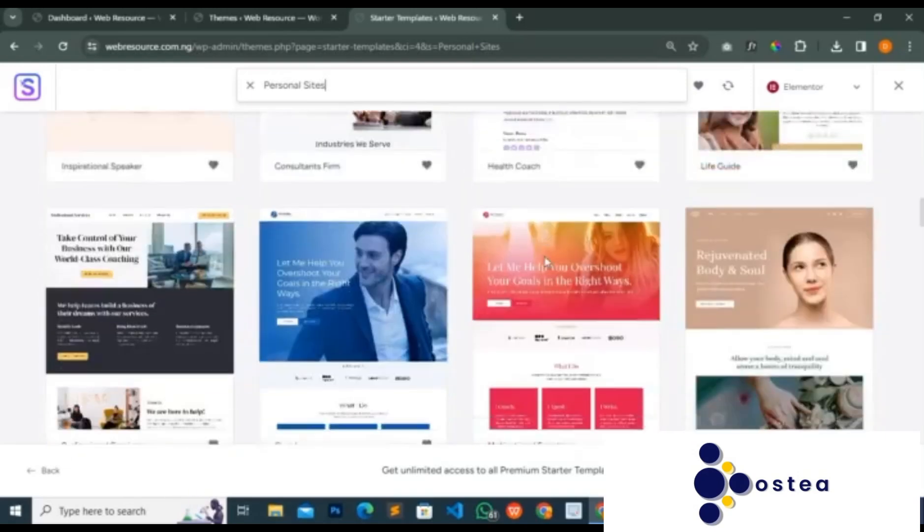
scroll(547, 261, down, 6)
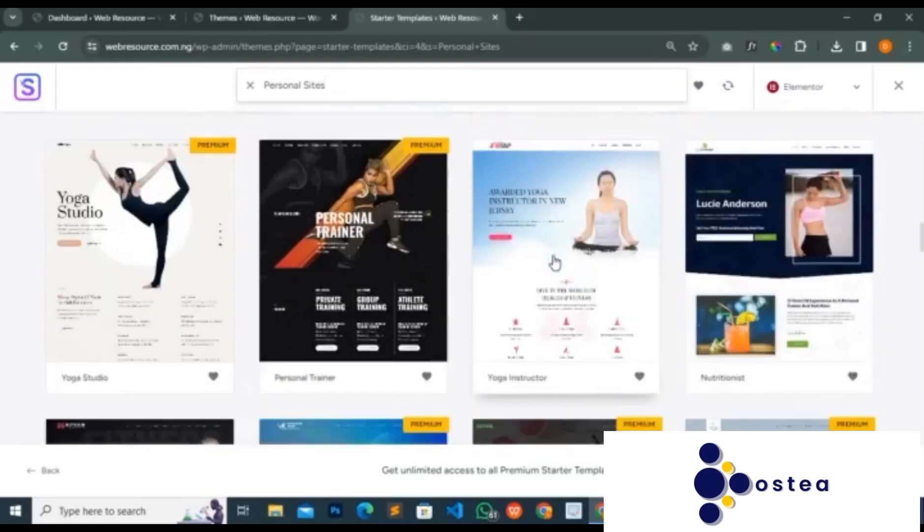
scroll(555, 262, down, 6)
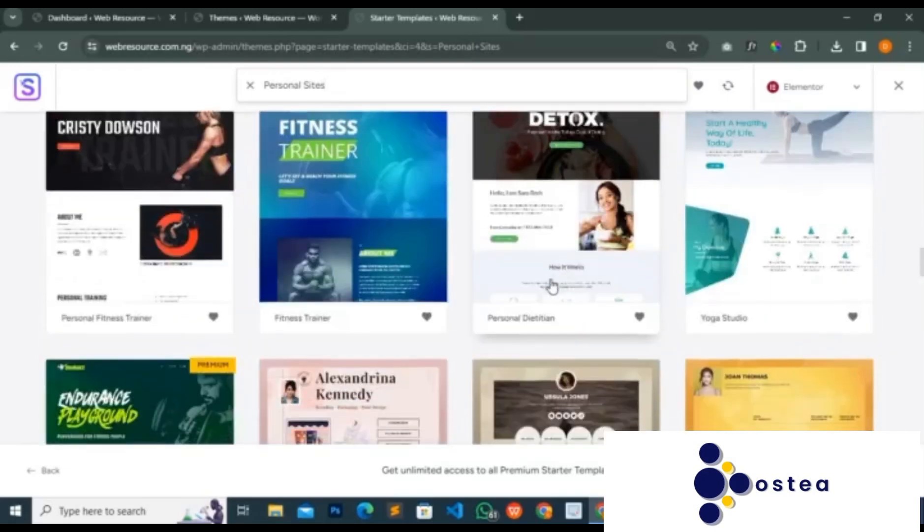
scroll(548, 288, up, 1)
scroll(539, 301, down, 1)
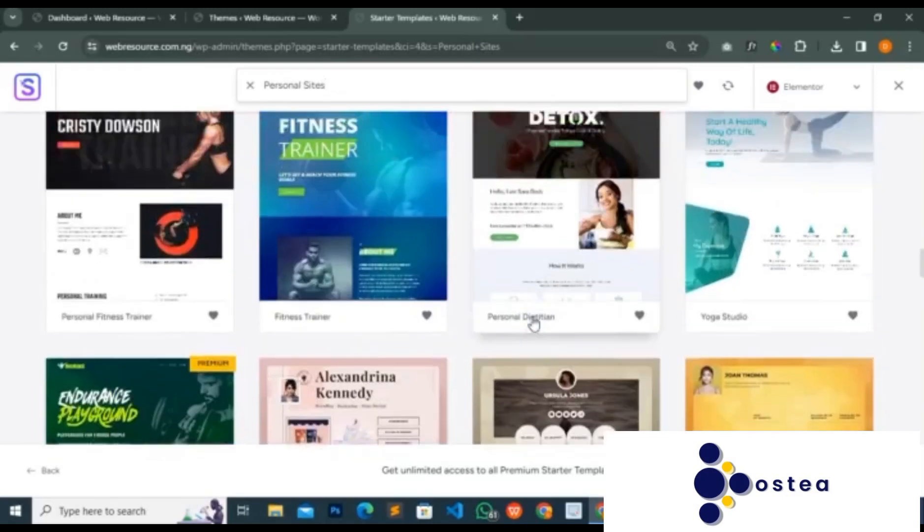
scroll(535, 320, down, 6)
scroll(534, 325, down, 3)
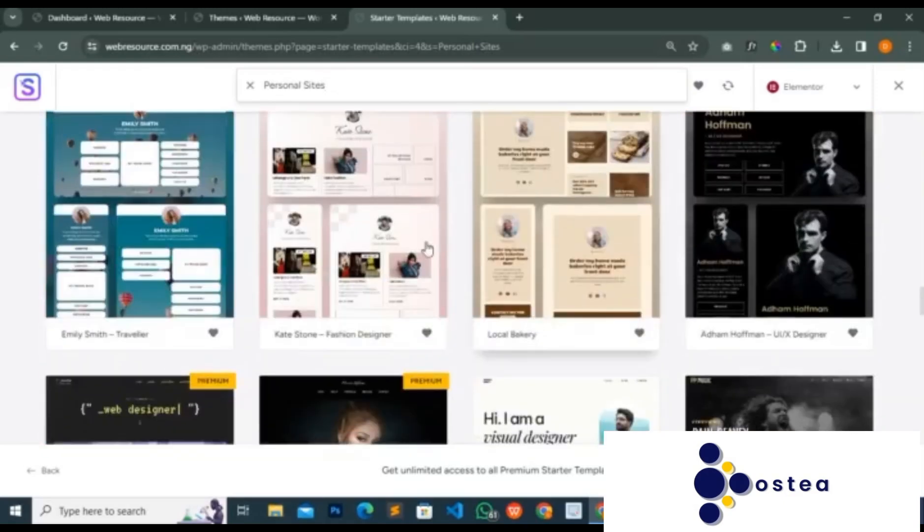
- Find the Personal Portfolio template with the web developer design among the Personal Sites results and select it
scroll(444, 248, down, 5)
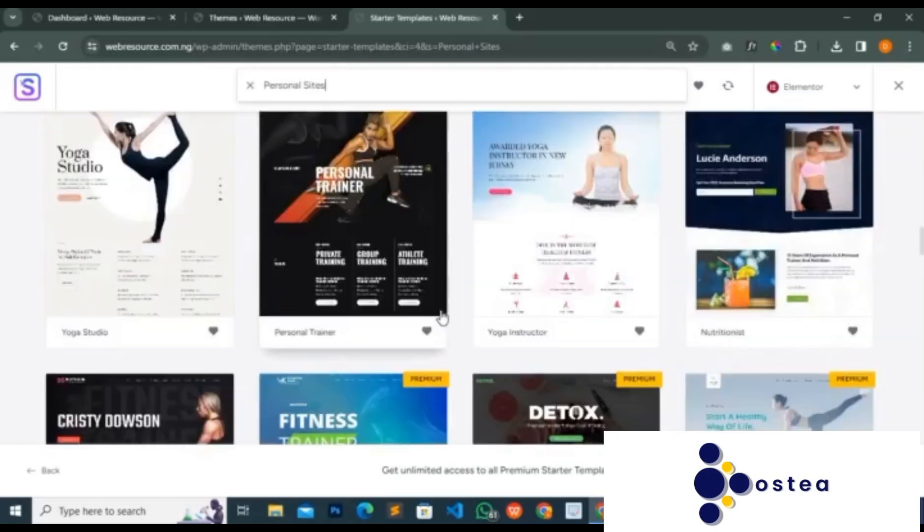
scroll(437, 324, down, 5)
scroll(437, 335, down, 10)
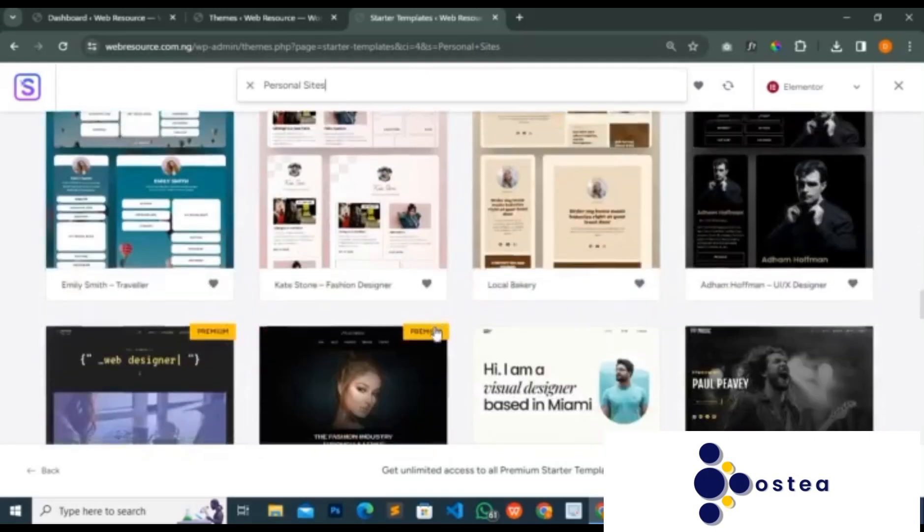
scroll(436, 335, down, 4)
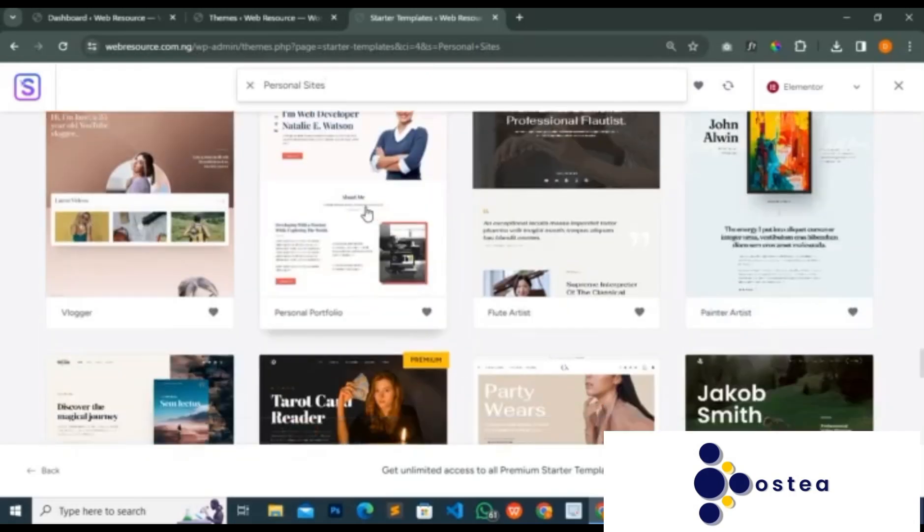
scroll(366, 213, up, 2)
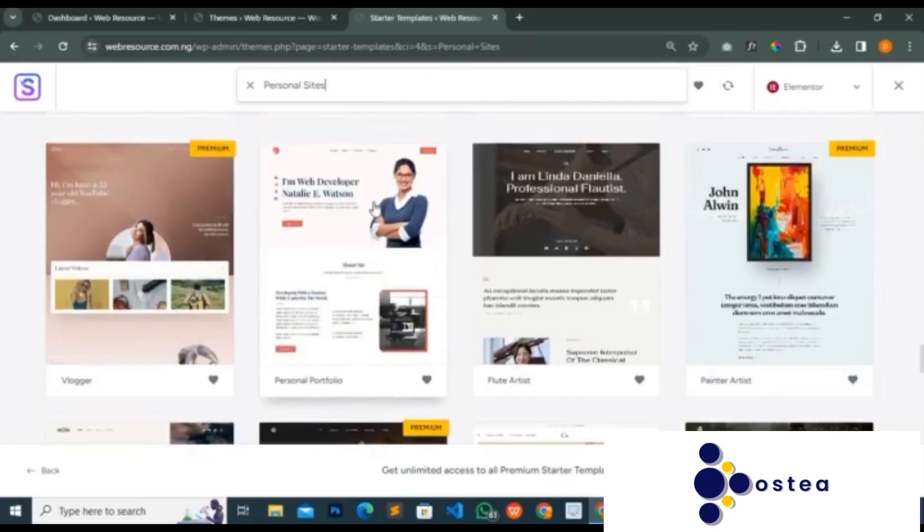
click(356, 256)
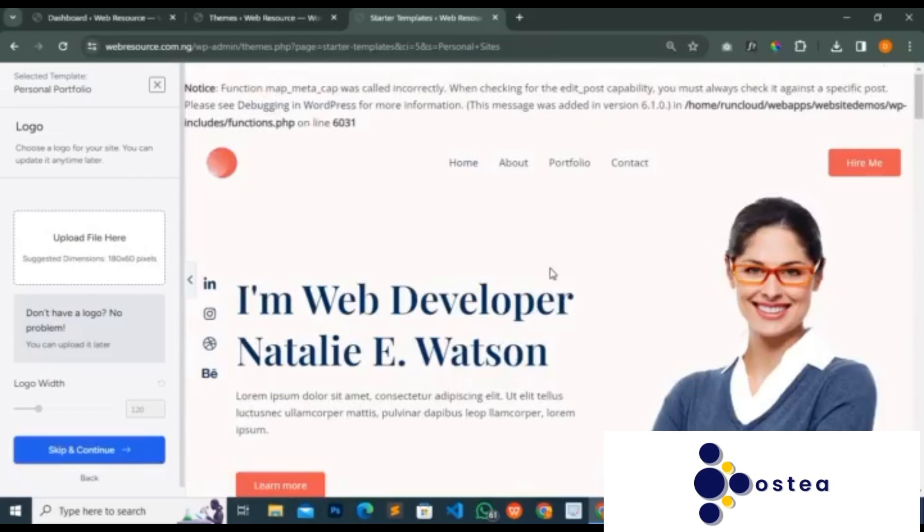
- Review the Personal Portfolio home page preview, from the header and About Me through the services, experience and My Portfolio sections
scroll(549, 276, down, 3)
scroll(549, 282, down, 20)
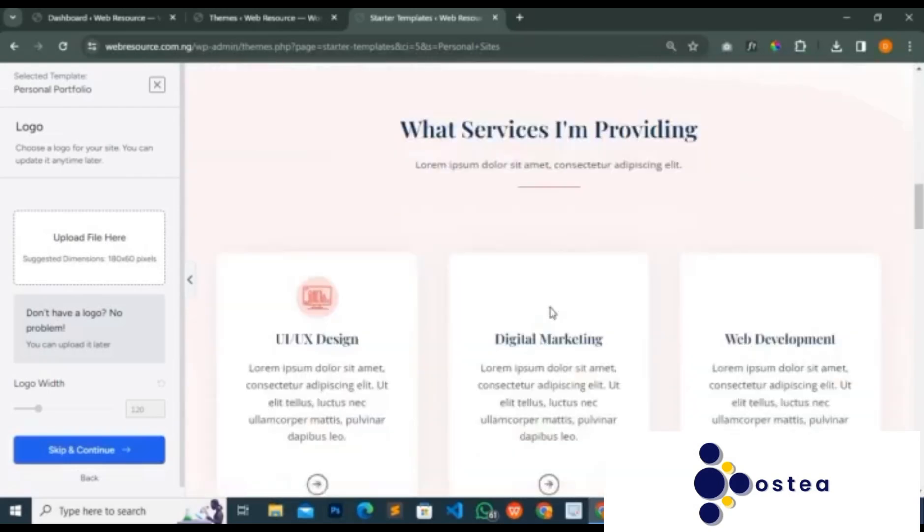
scroll(551, 313, up, 20)
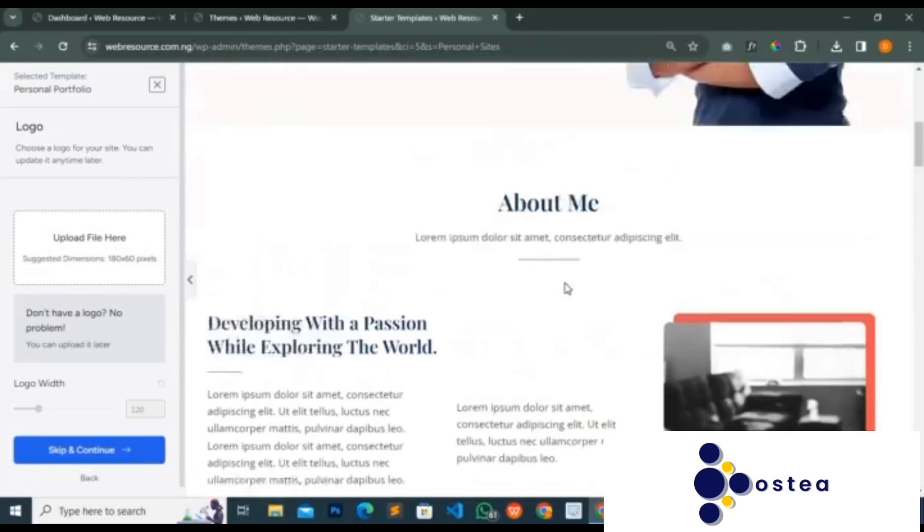
scroll(567, 288, up, 4)
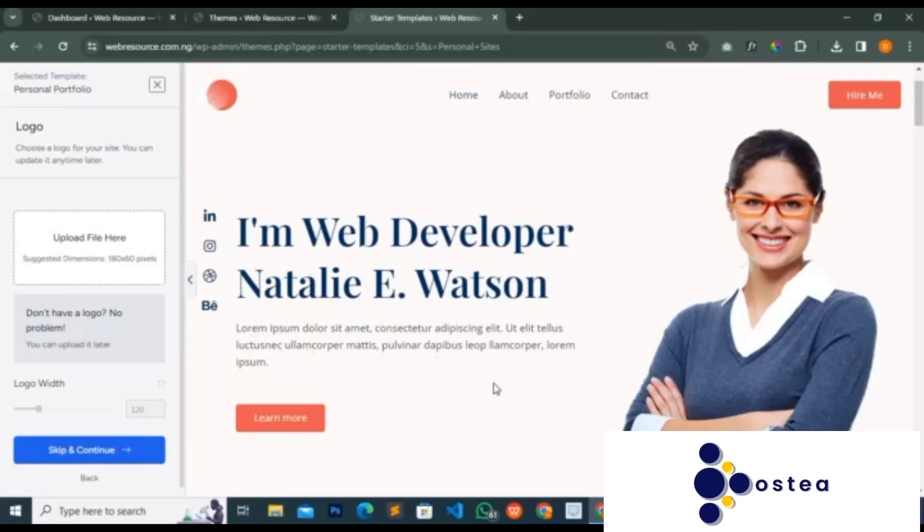
scroll(330, 322, down, 10)
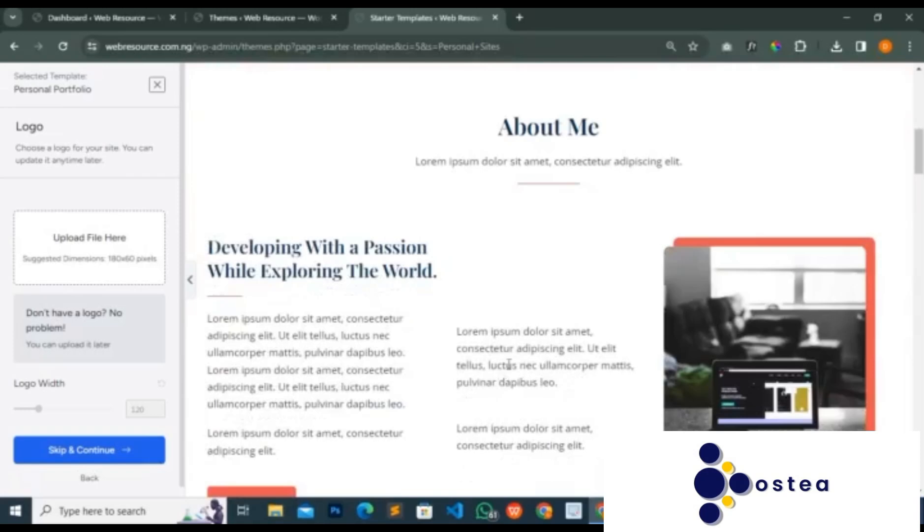
scroll(482, 366, down, 10)
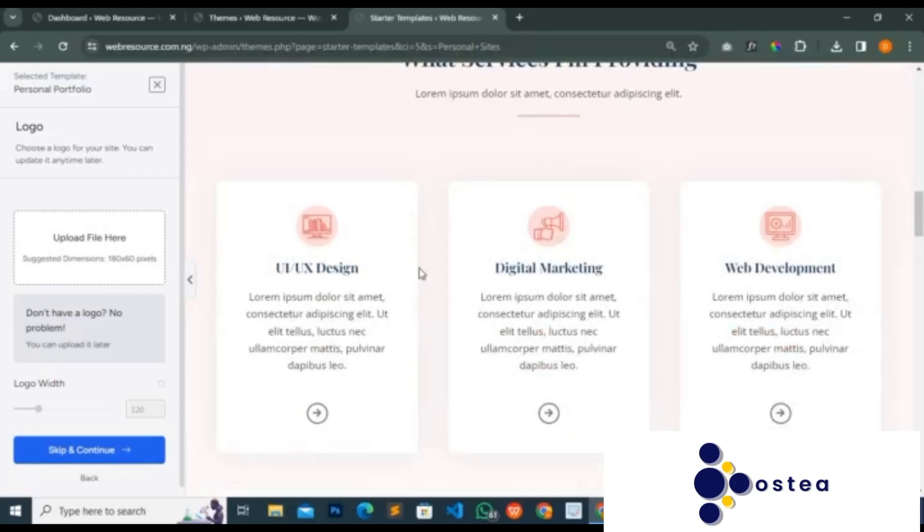
scroll(421, 273, down, 15)
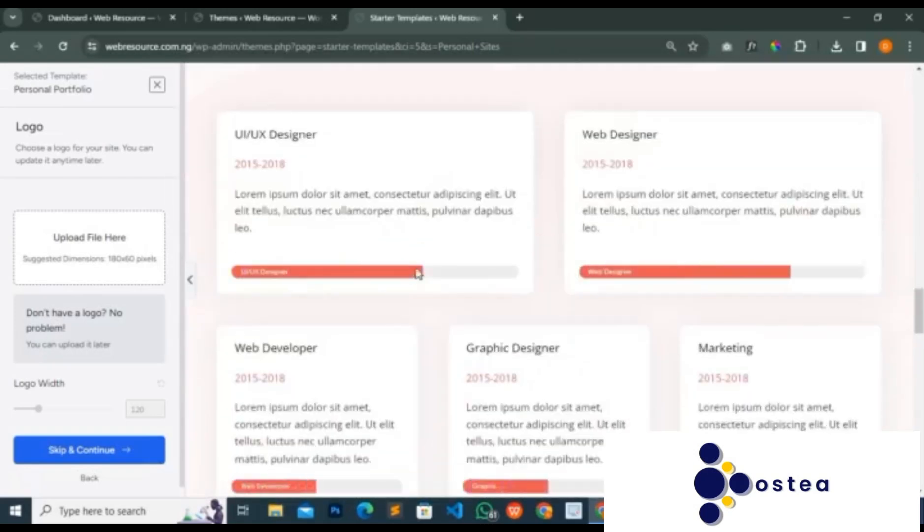
scroll(417, 274, down, 10)
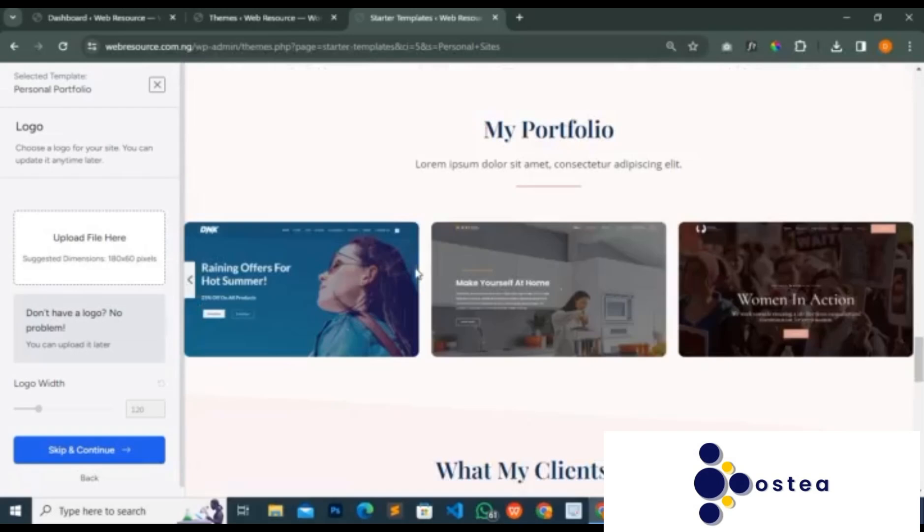
scroll(443, 279, up, 20)
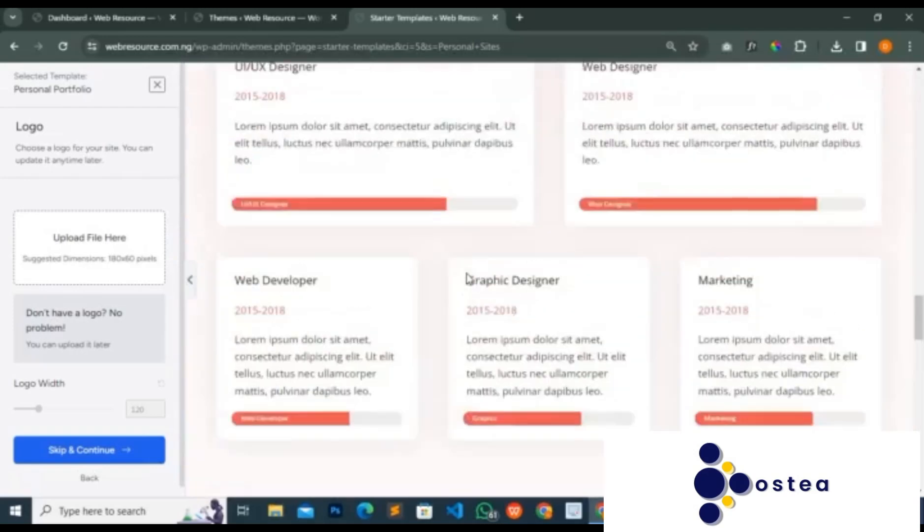
scroll(467, 277, up, 8)
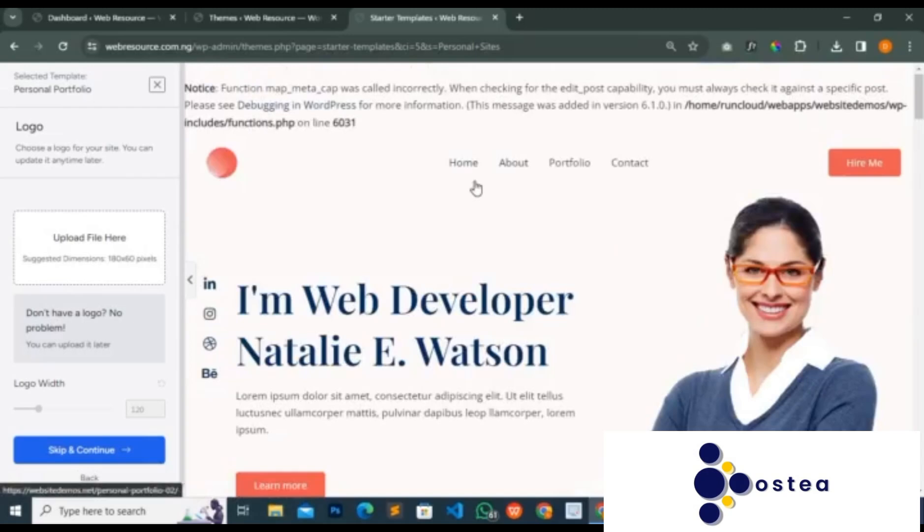
- Preview the About and Portfolio pages of the Personal Portfolio template
click(512, 167)
scroll(513, 177, down, 10)
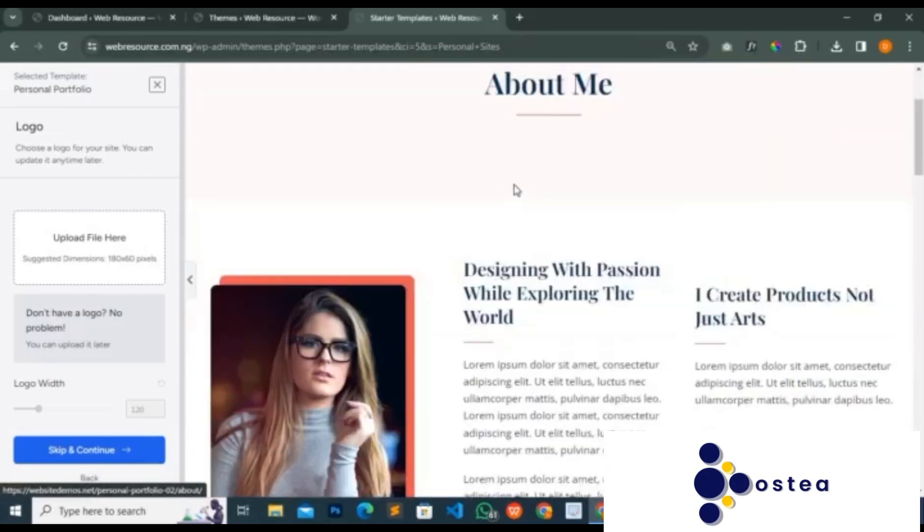
scroll(514, 178, up, 10)
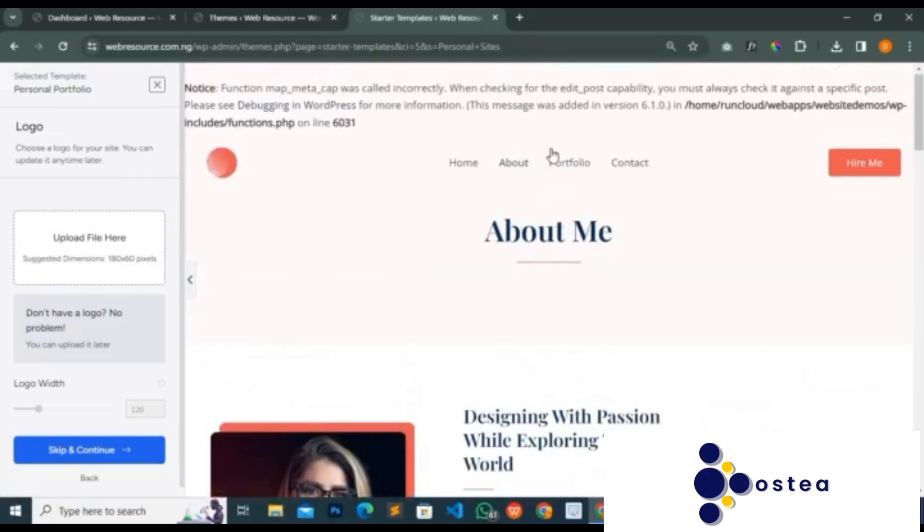
click(567, 167)
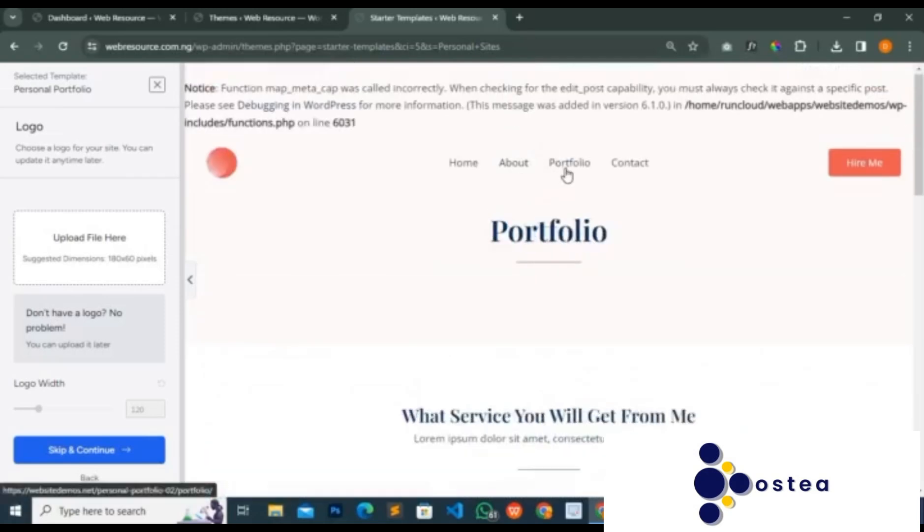
- Preview the template's Contact page, examining its contact details and the Get In Touch form
click(626, 164)
scroll(563, 192, down, 8)
scroll(565, 195, up, 8)
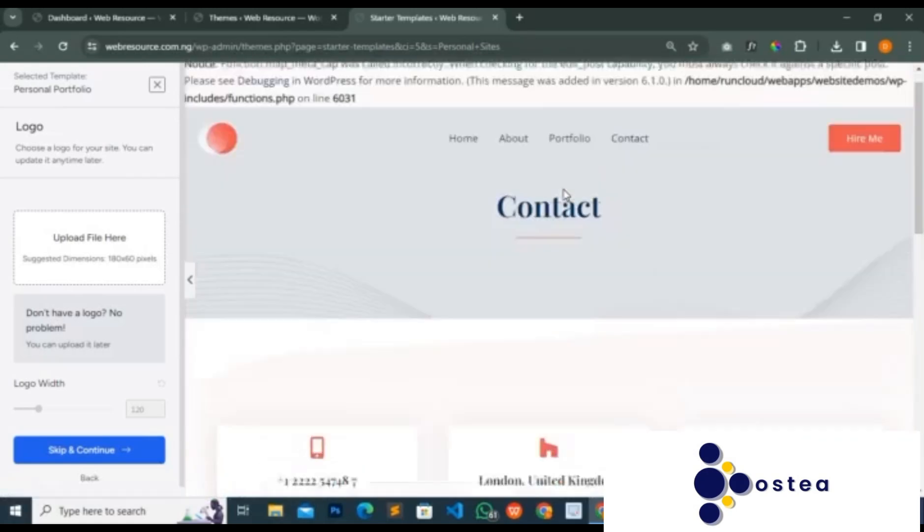
scroll(565, 195, up, 1)
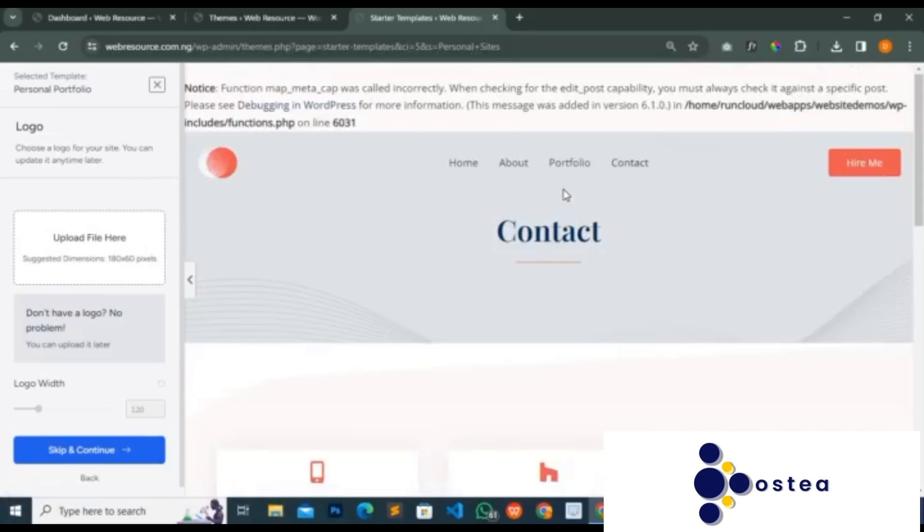
scroll(566, 196, down, 10)
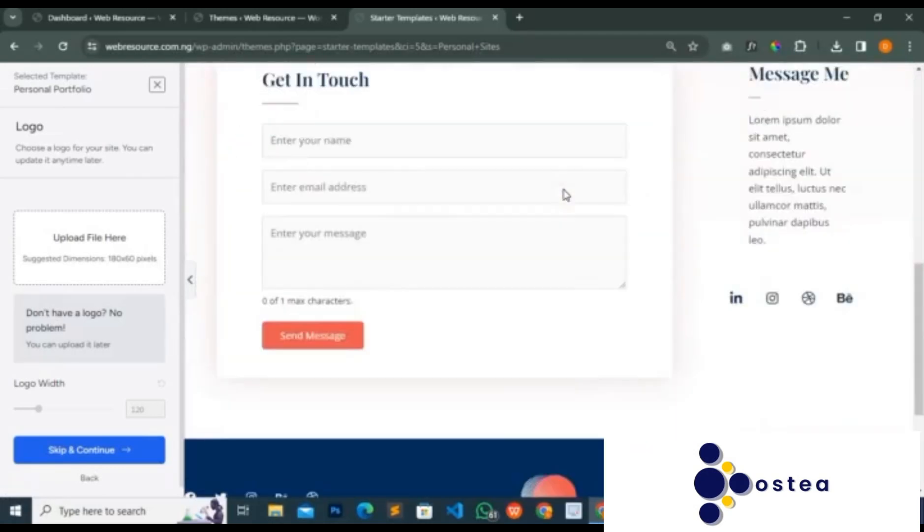
scroll(566, 195, up, 9)
scroll(566, 195, up, 2)
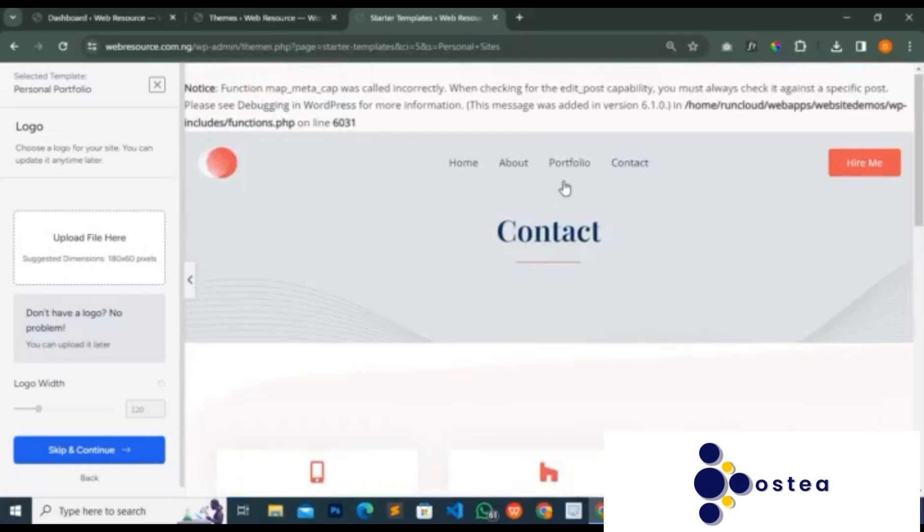
scroll(566, 195, down, 8)
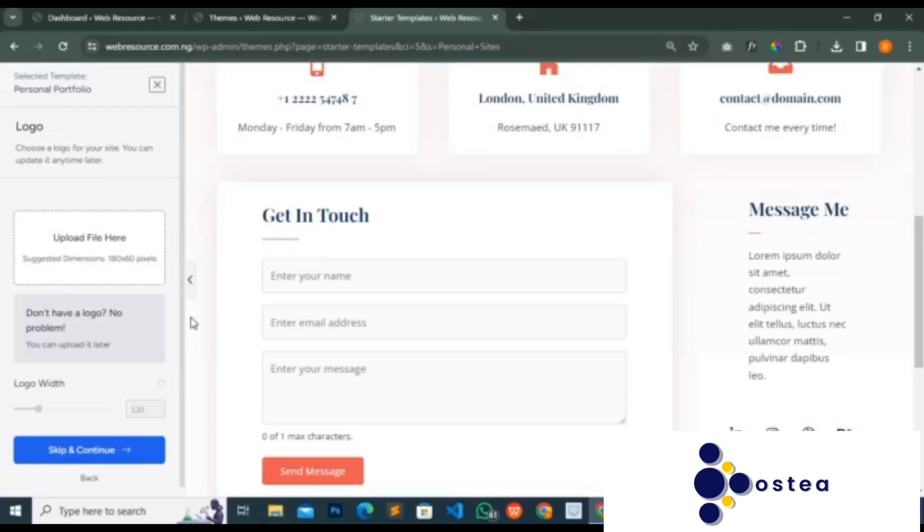
- Build the website from the template without a logo, keeping the default colors, Playfair Display / Open Sans fonts and all import options
click(70, 461)
scroll(162, 374, down, 3)
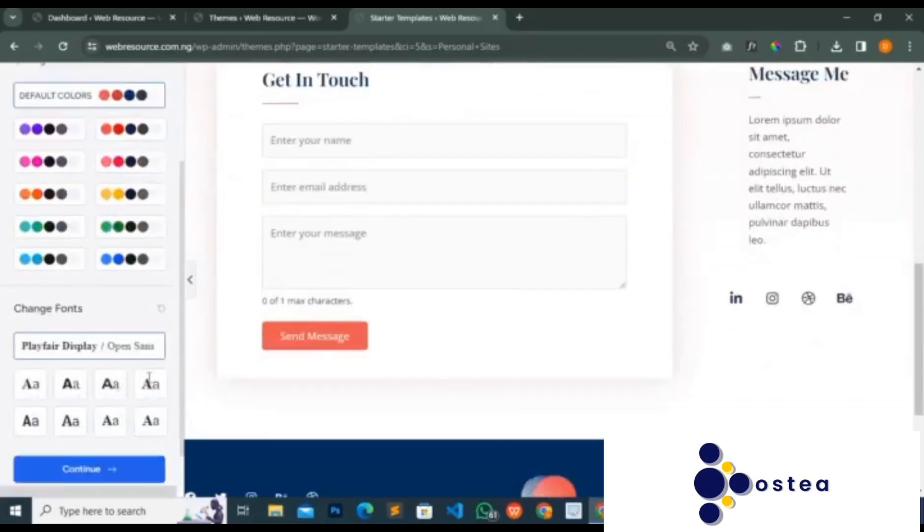
click(116, 435)
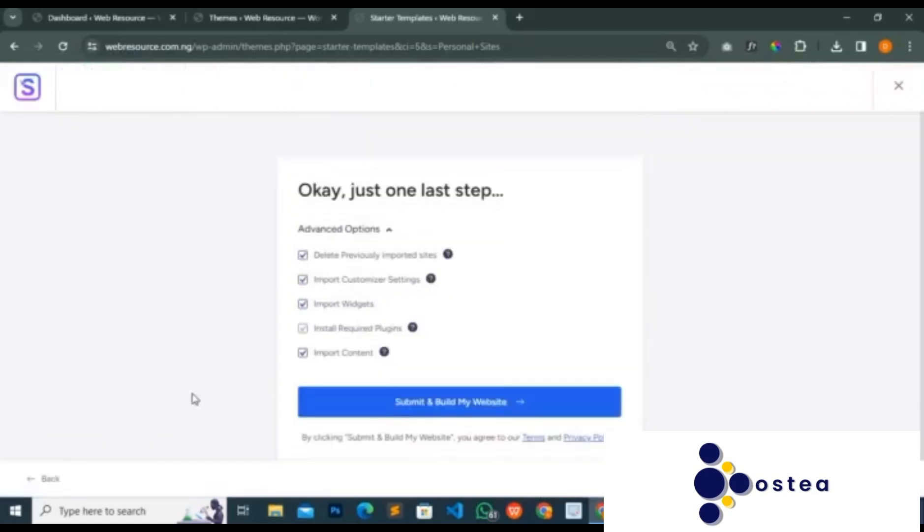
click(405, 408)
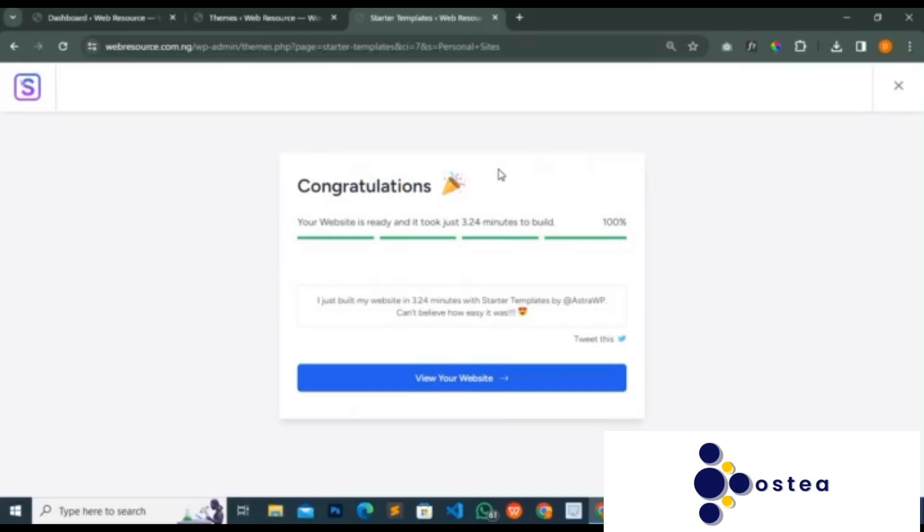
- Open the live website at webresource.com.ng in a new browser tab
key(ctrl+t)
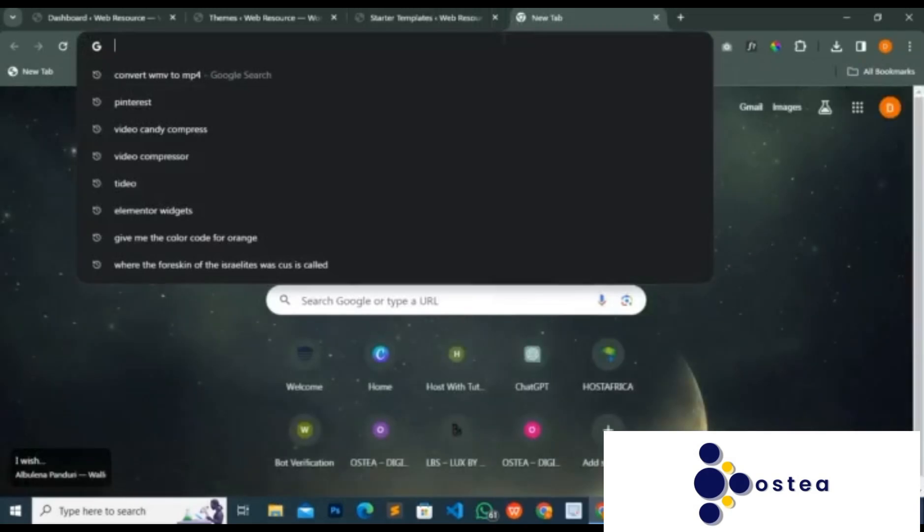
text(we)
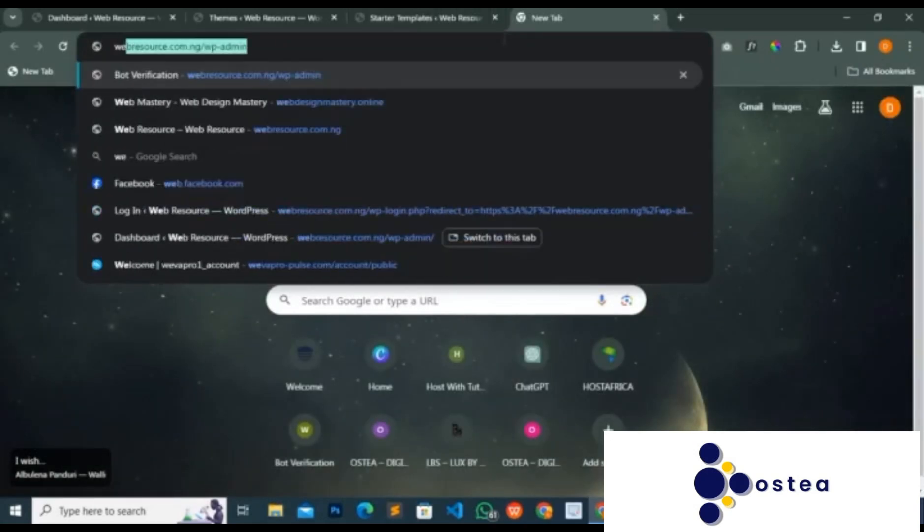
text(bre)
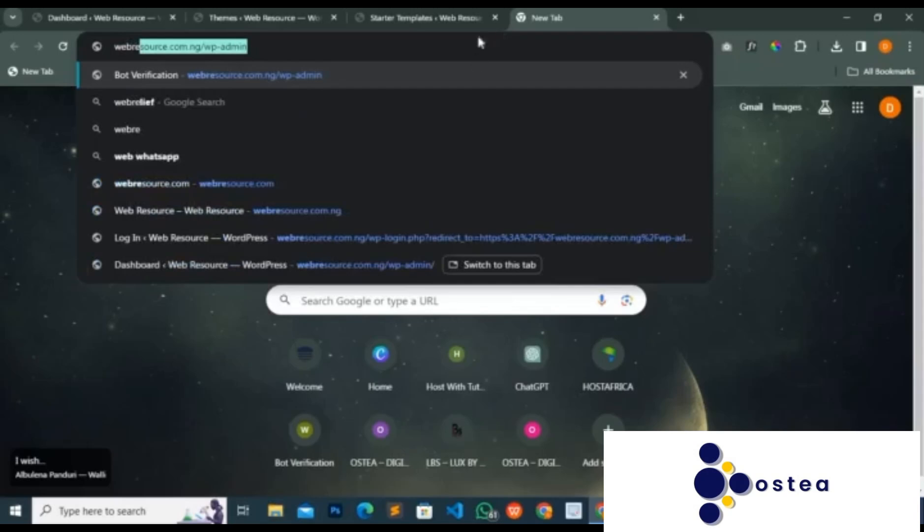
key(End)
key(BackSpace)
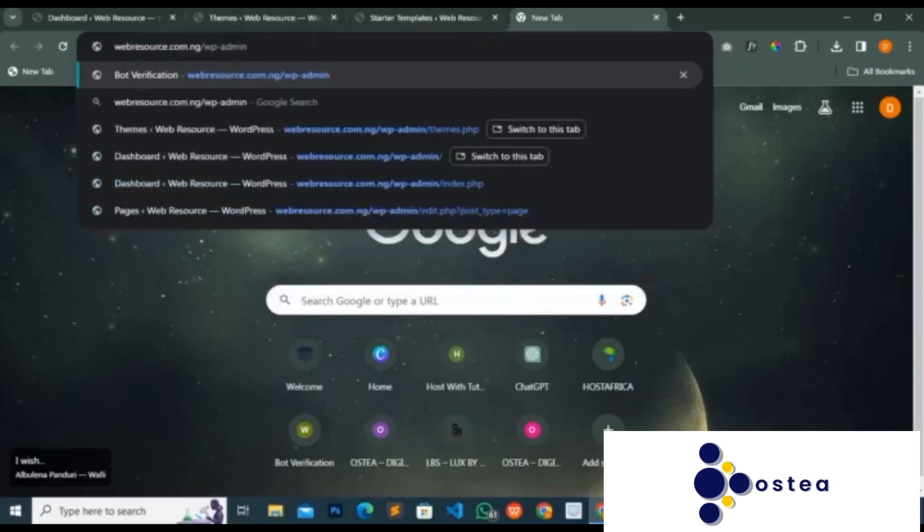
key(BackSpace)
key(BackSpace)
key(BackSpace)
key(BackSpace)
key(BackSpace)
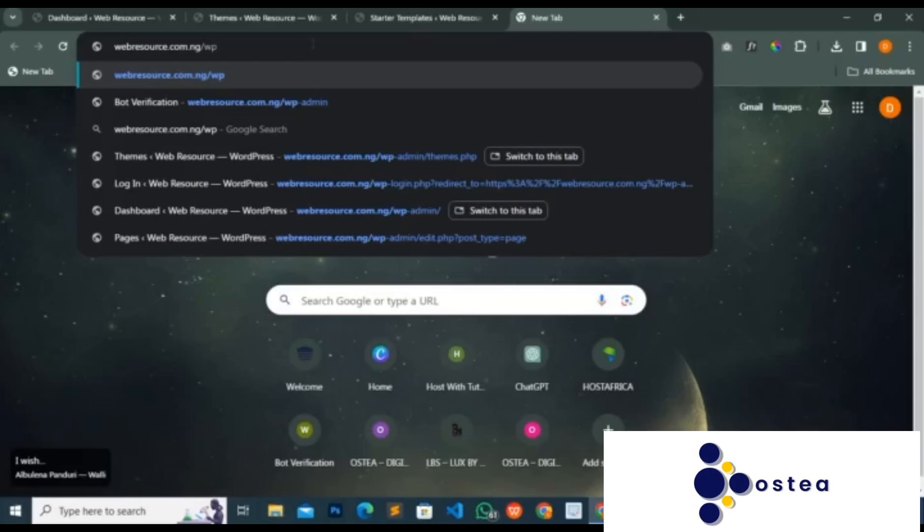
key(BackSpace)
key(BackSpace)
key(Return)
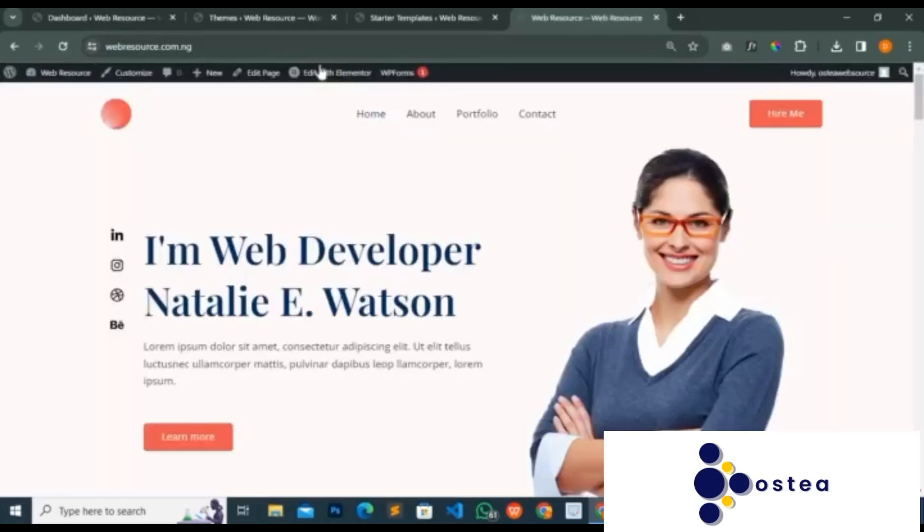
- Review the live home page from the header down to the Stay In Touch section and footer, and return to the header
scroll(424, 248, down, 10)
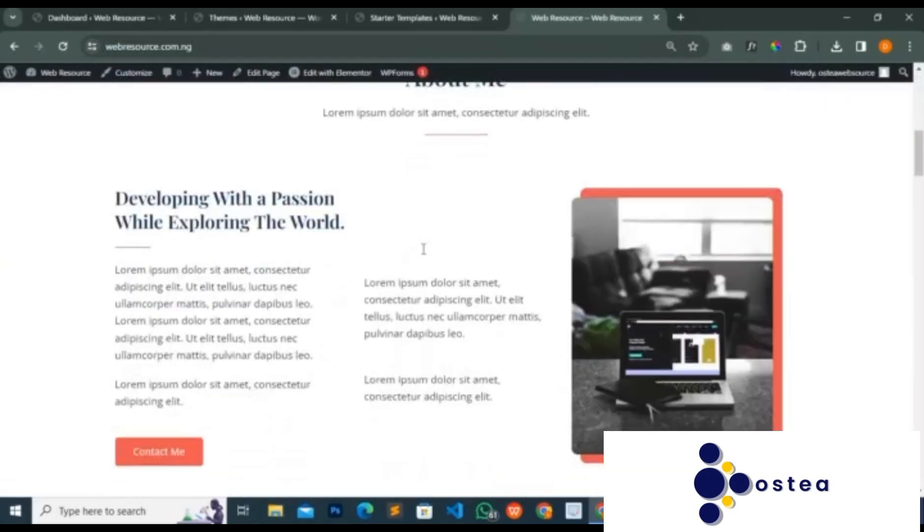
scroll(423, 248, down, 15)
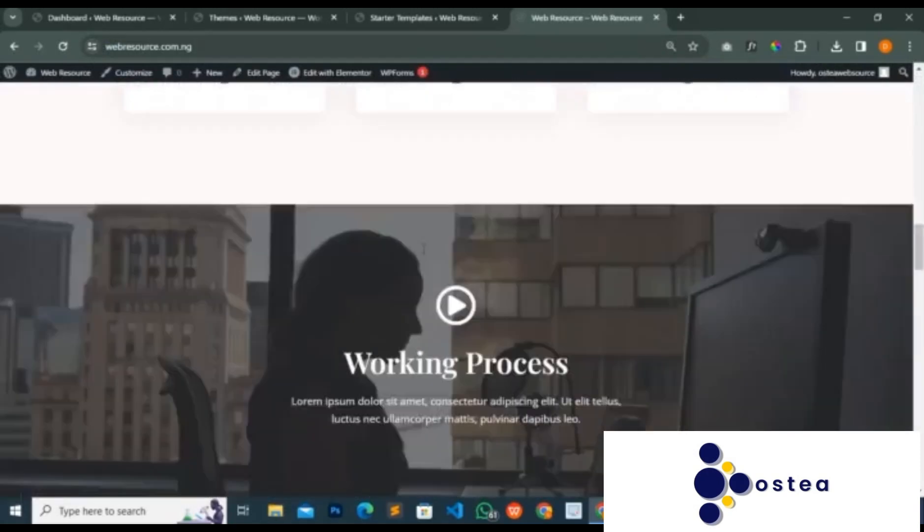
scroll(424, 248, down, 15)
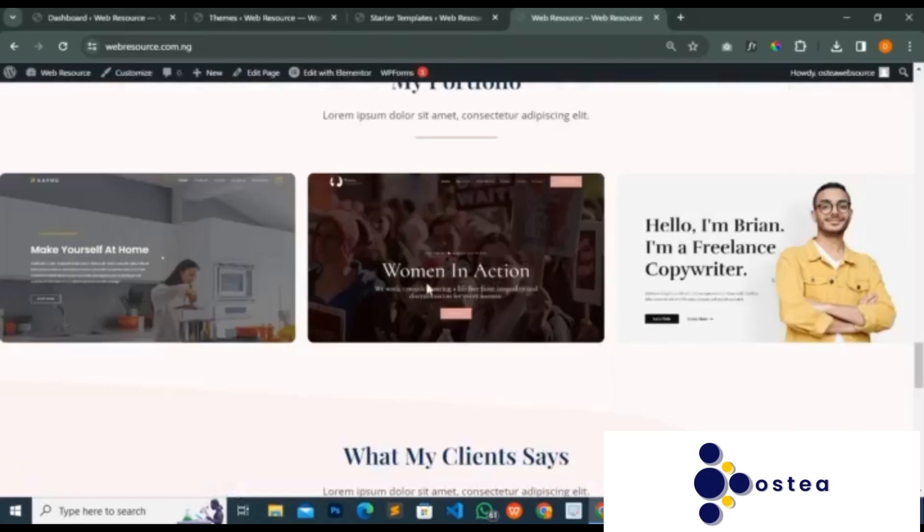
scroll(427, 286, down, 10)
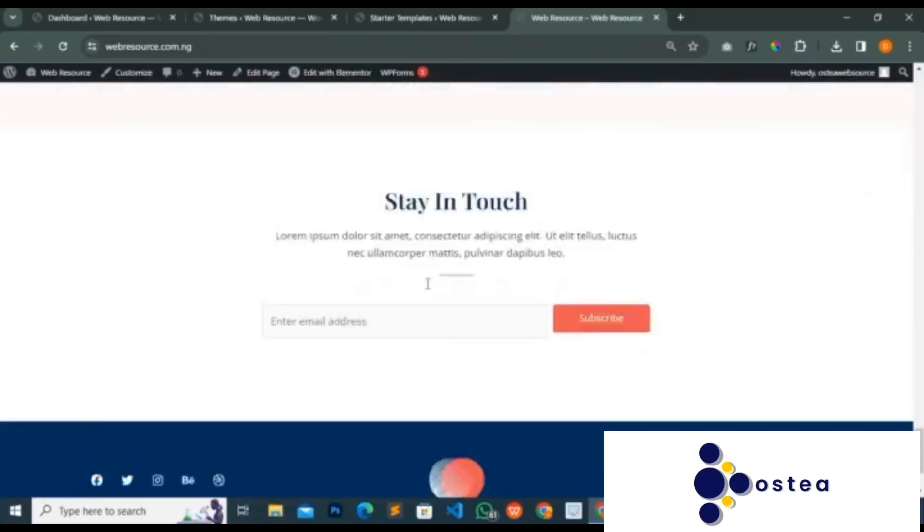
scroll(427, 284, down, 1)
scroll(426, 288, up, 5)
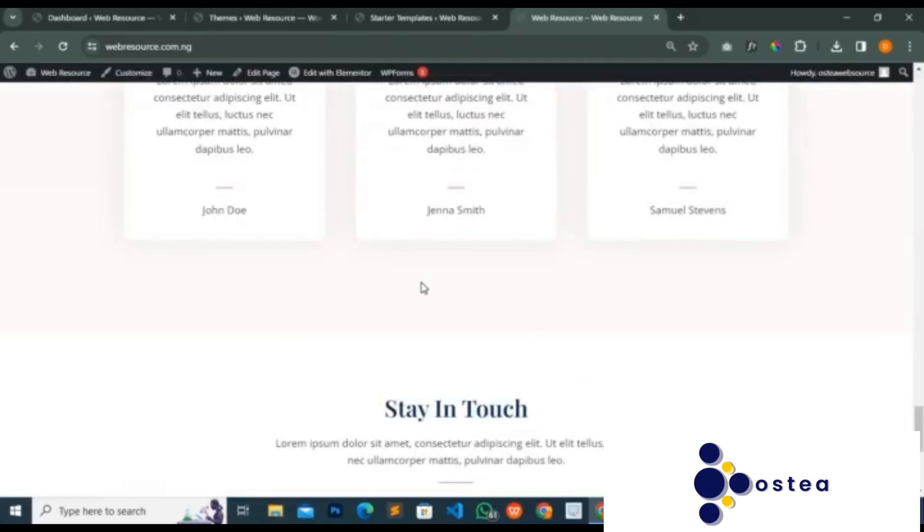
scroll(425, 288, up, 5)
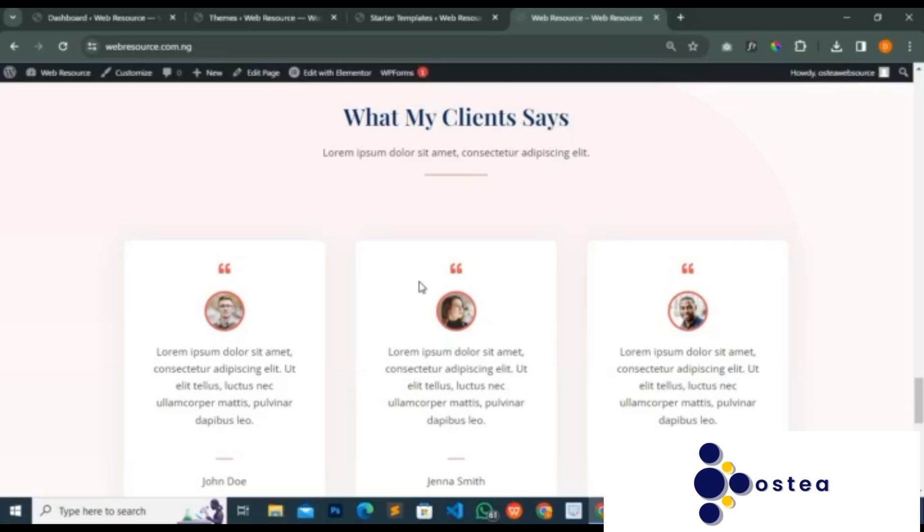
scroll(422, 286, up, 10)
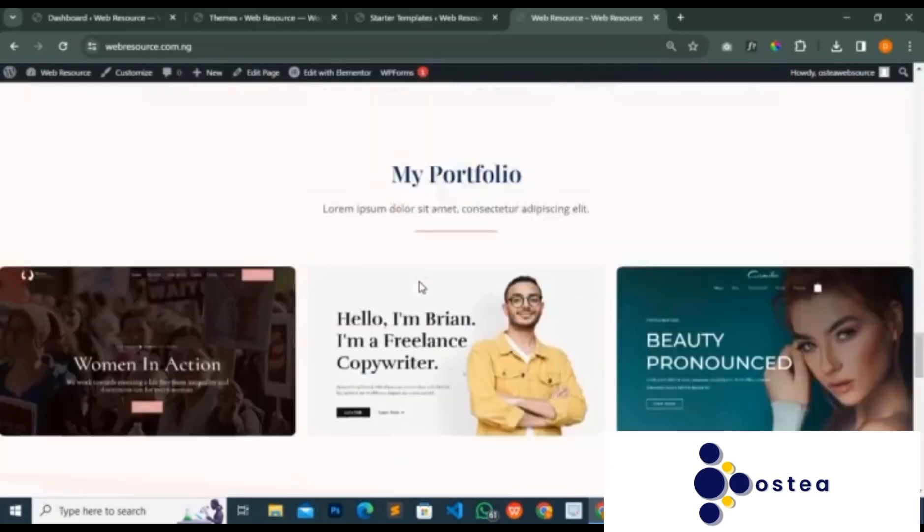
scroll(421, 286, up, 6)
scroll(421, 287, up, 5)
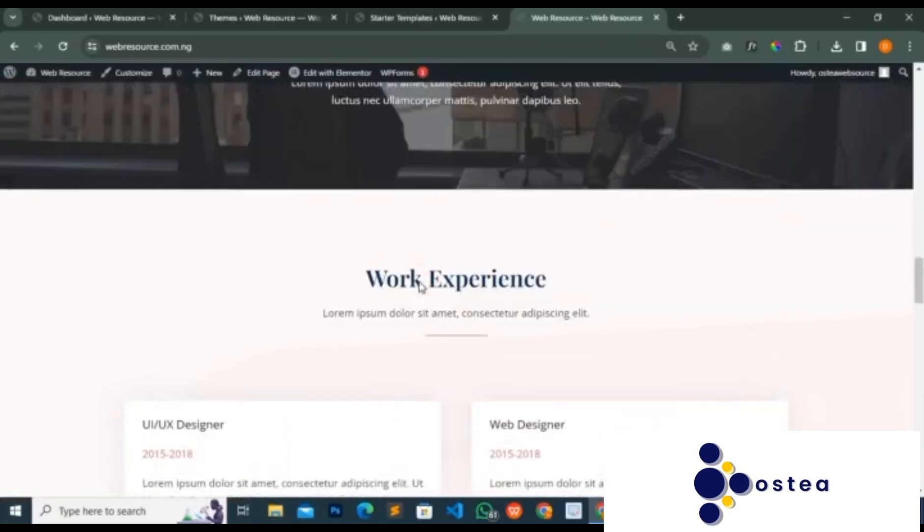
scroll(462, 241, up, 4)
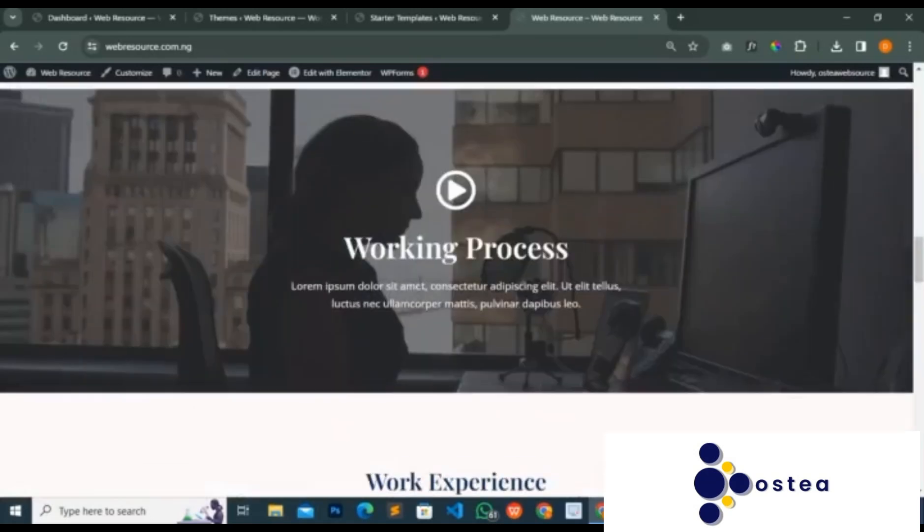
scroll(422, 286, up, 7)
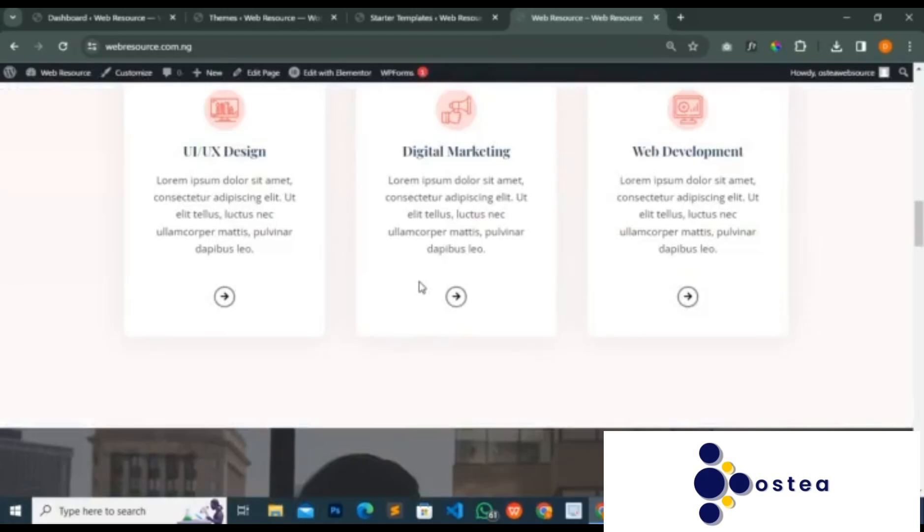
scroll(422, 287, up, 17)
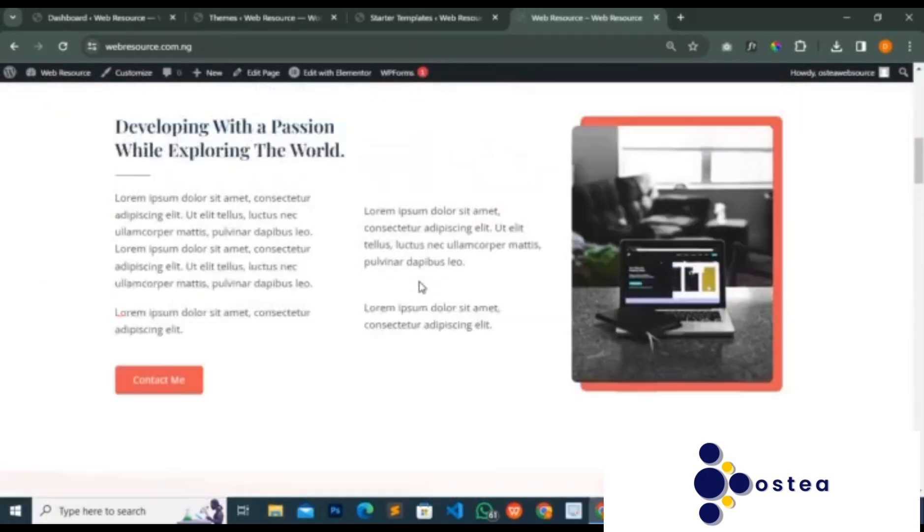
scroll(422, 288, up, 6)
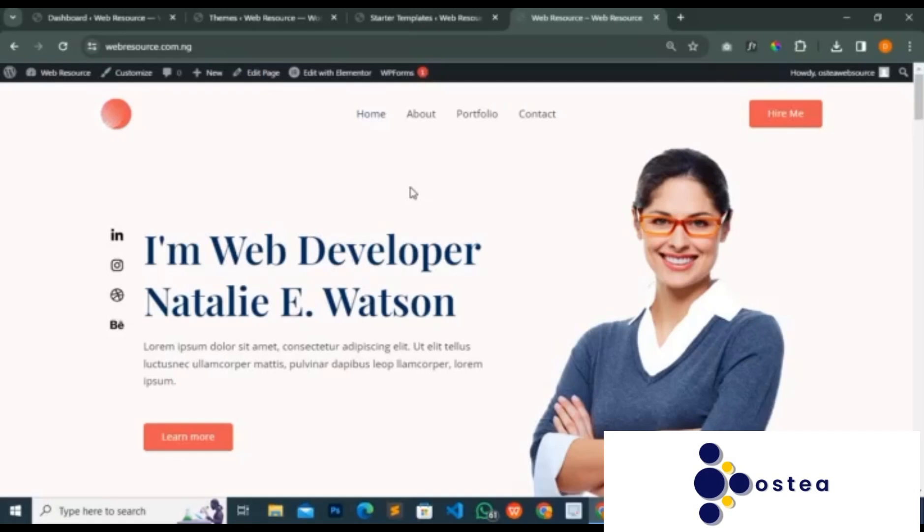
- Close the Starter Templates tab and open the site's Installed Plugins page in a new tab to examine the plugin list
click(401, 21)
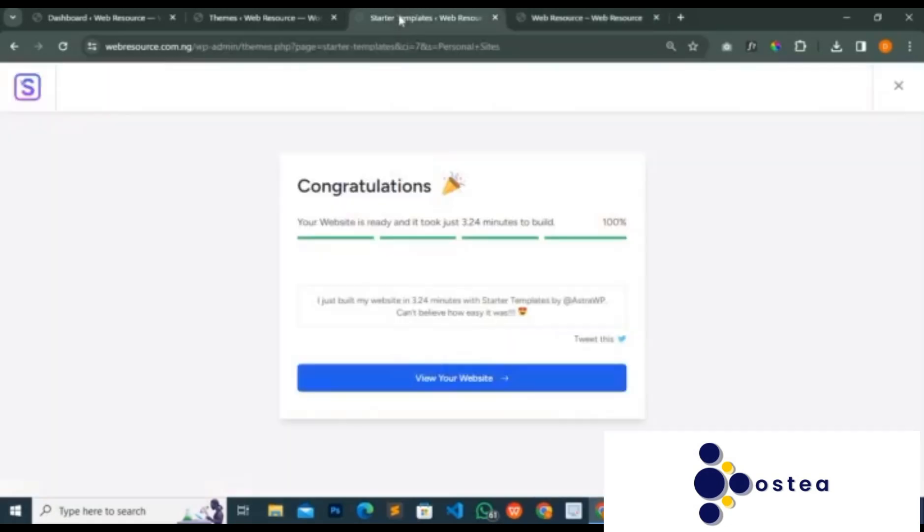
click(494, 18)
click(293, 19)
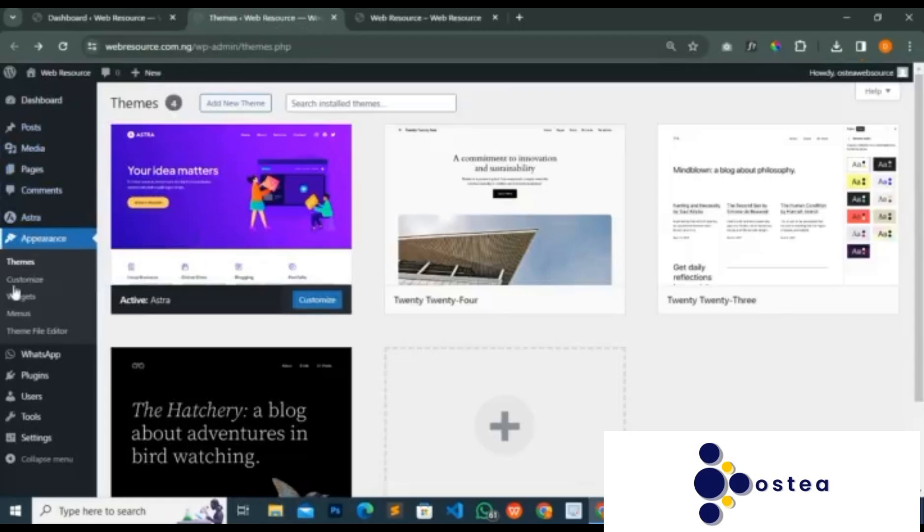
mouse_move(50, 386)
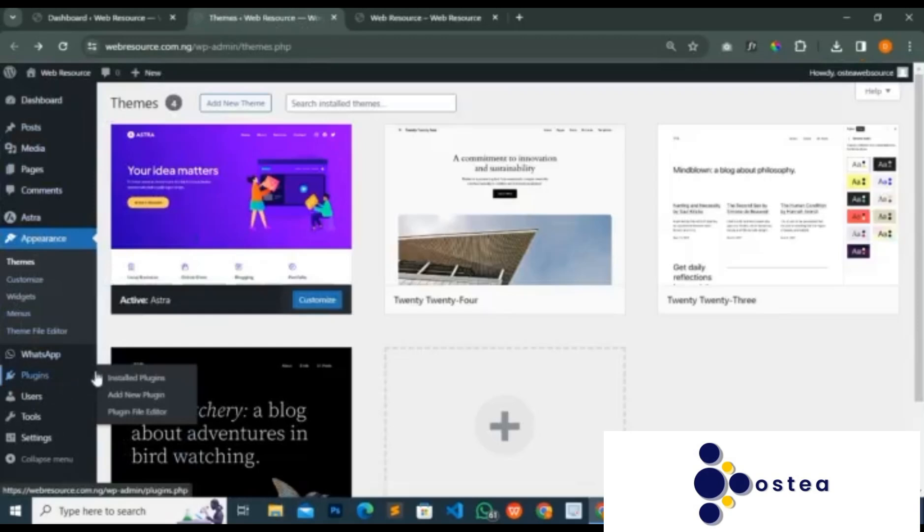
right_click(111, 377)
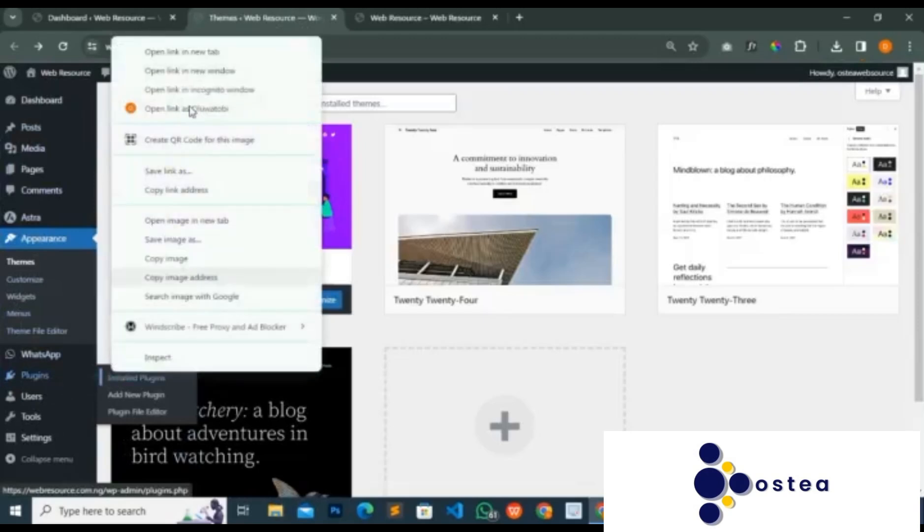
click(187, 50)
click(394, 20)
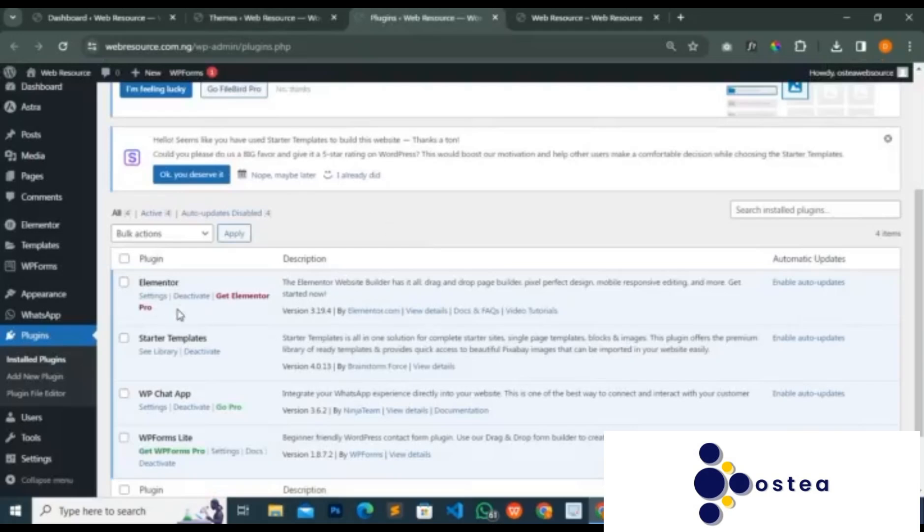
scroll(180, 314, down, 2)
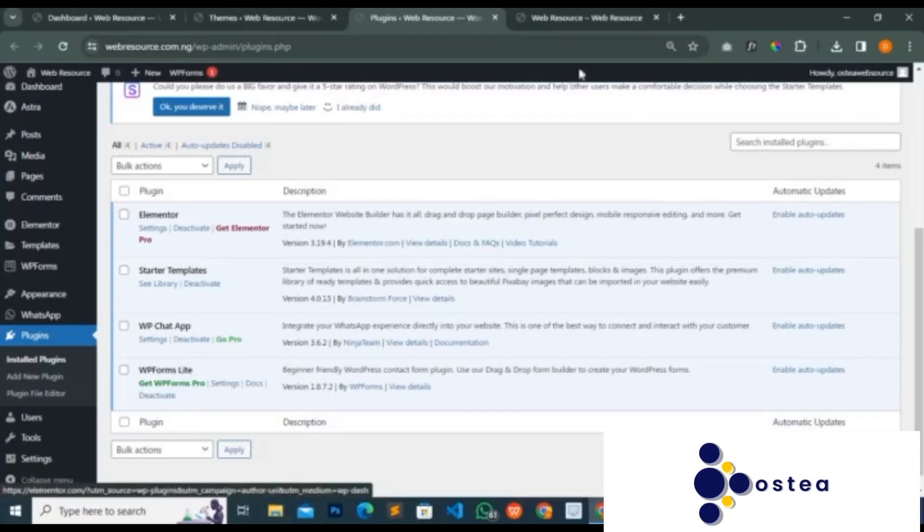
- Open the live site's Contact page and examine its contact details and Get In Touch form
click(594, 18)
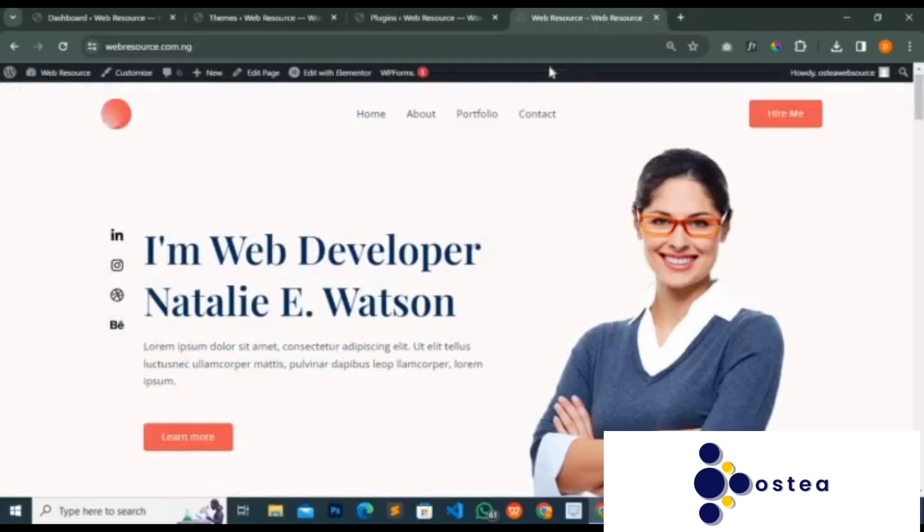
click(538, 117)
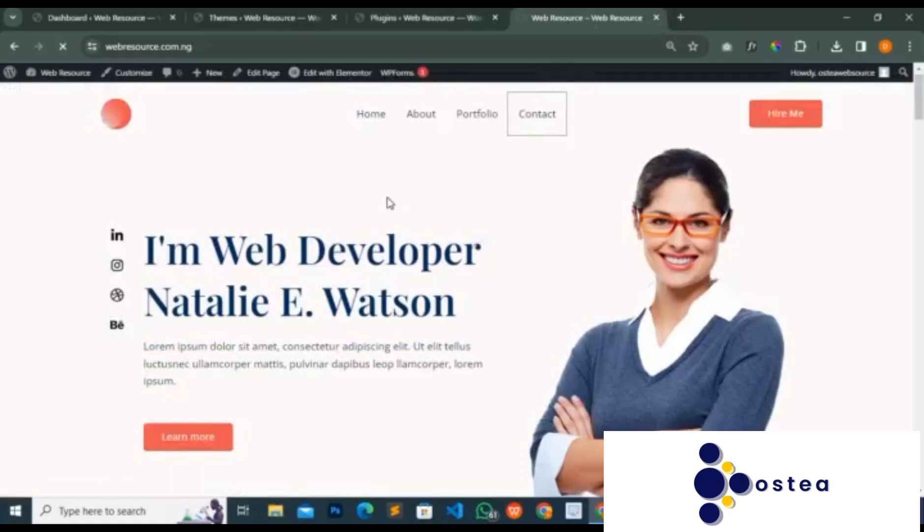
scroll(388, 202, down, 4)
scroll(388, 203, down, 5)
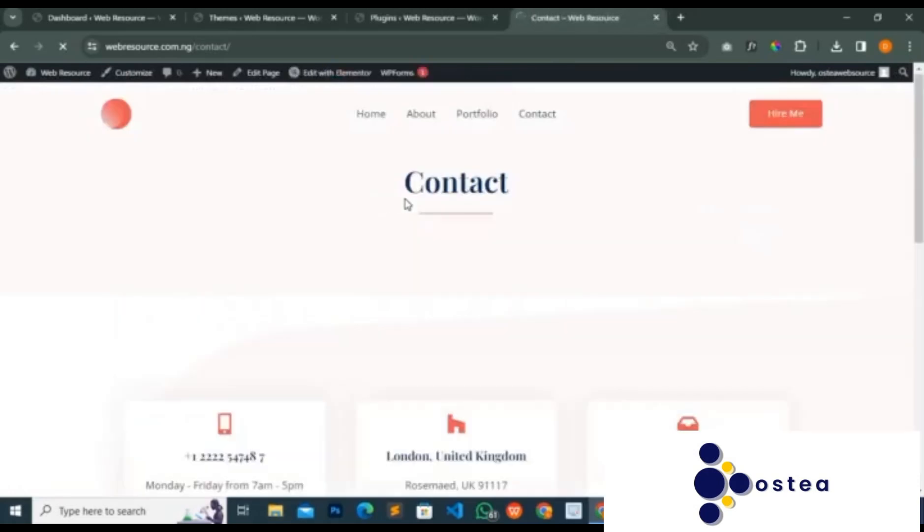
scroll(416, 207, down, 10)
scroll(416, 211, down, 1)
scroll(413, 210, up, 4)
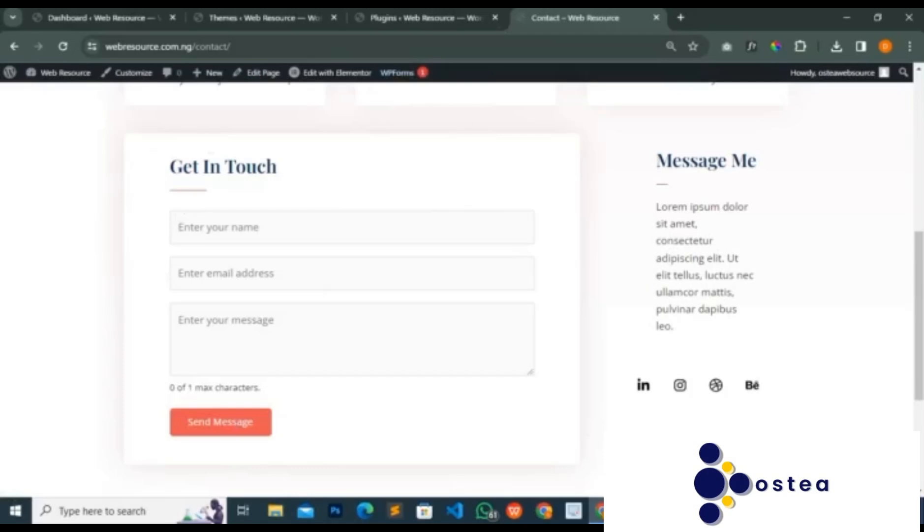
- Revisit the installed plugins list, then view the Course Content image in the photo viewer and minimize it
click(432, 17)
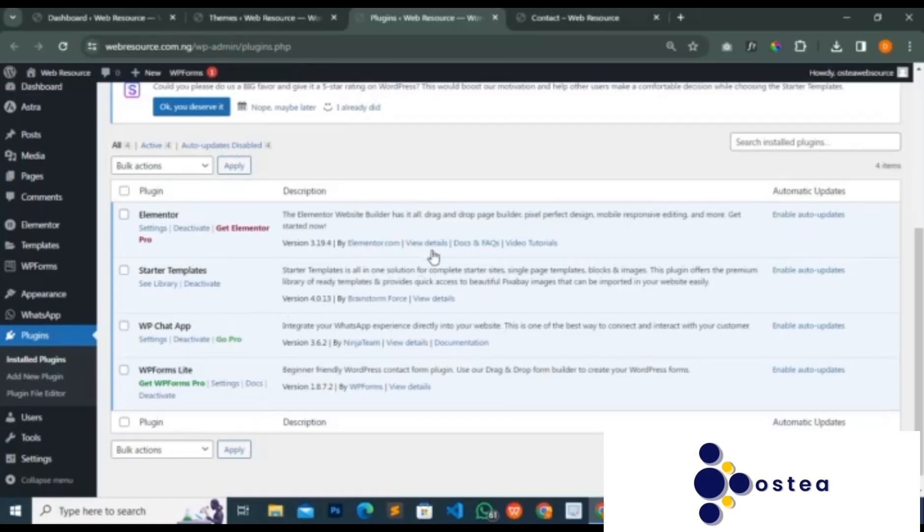
scroll(436, 257, up, 2)
click(634, 511)
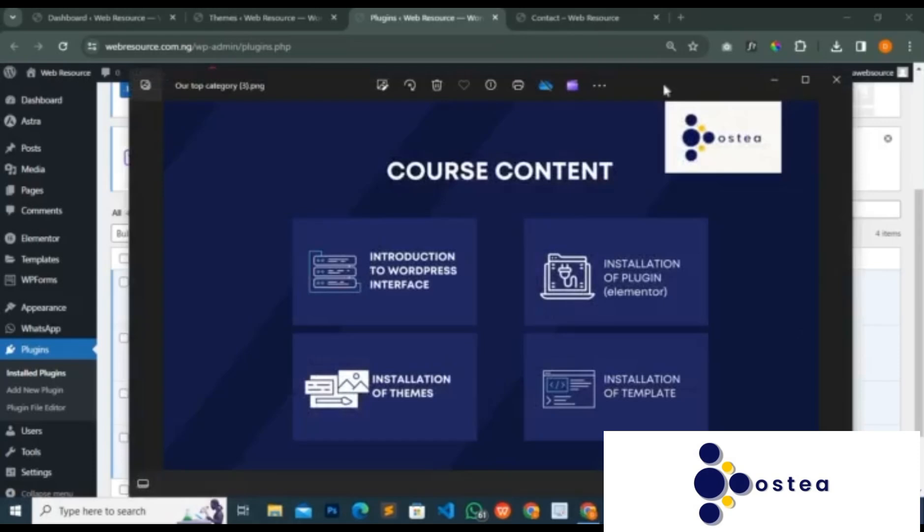
click(769, 81)
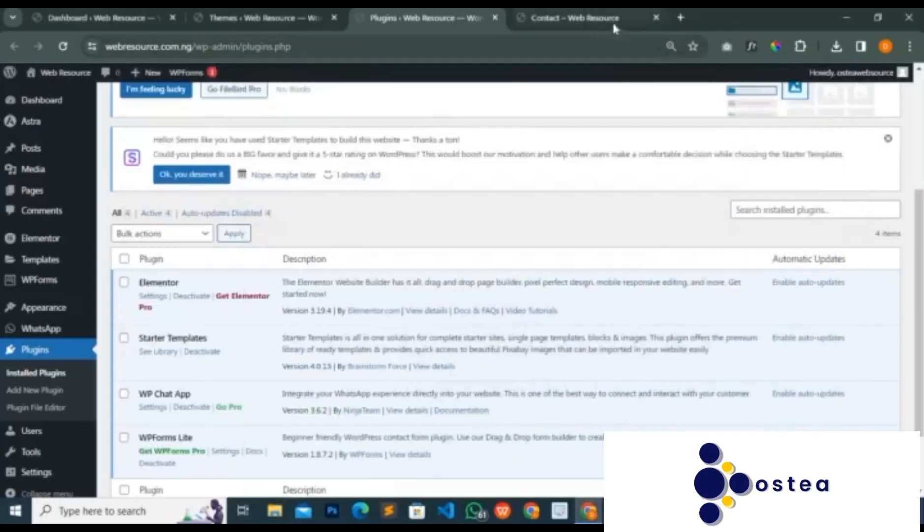
- Return to the live site's home page from the Contact page and look over its header and About Me sections
click(613, 21)
scroll(400, 155, up, 8)
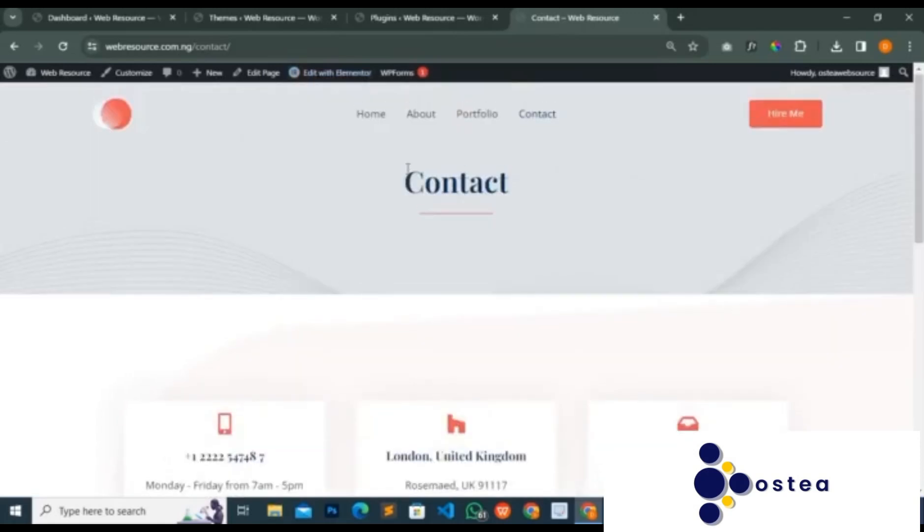
click(370, 123)
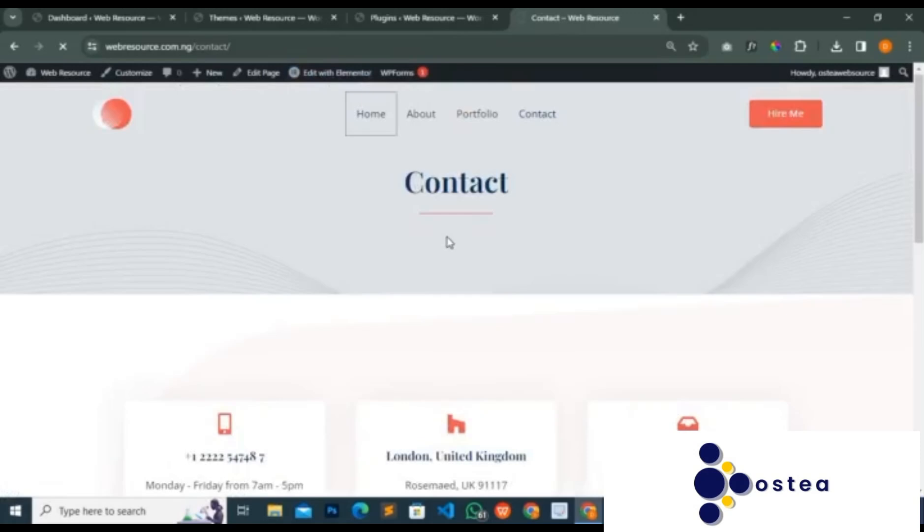
scroll(307, 404, down, 1)
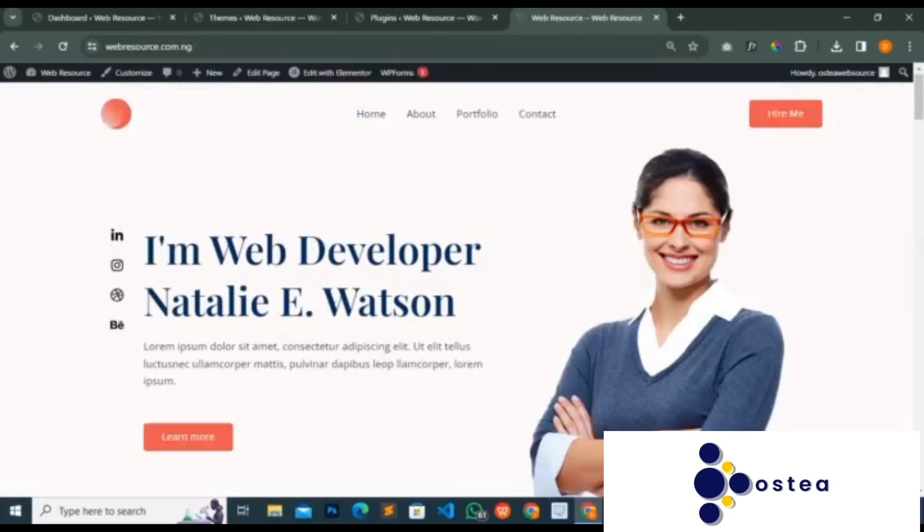
scroll(323, 313, down, 6)
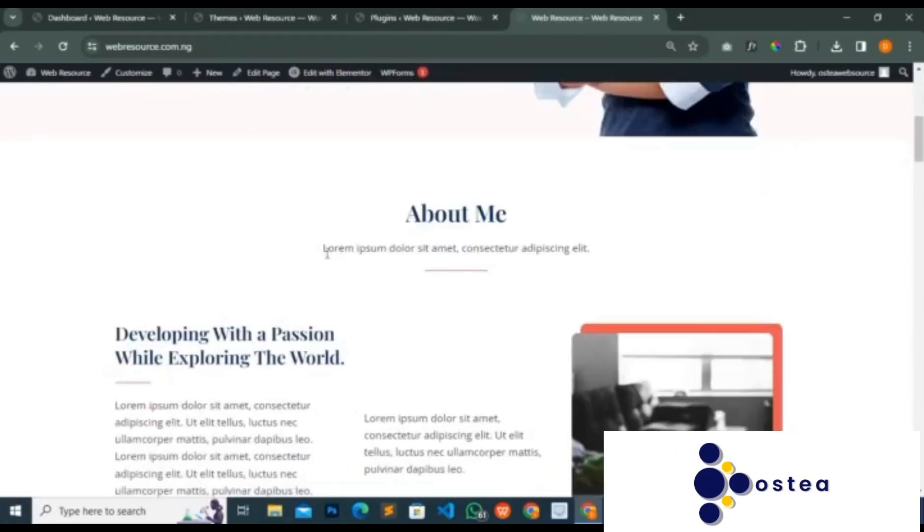
scroll(384, 287, down, 2)
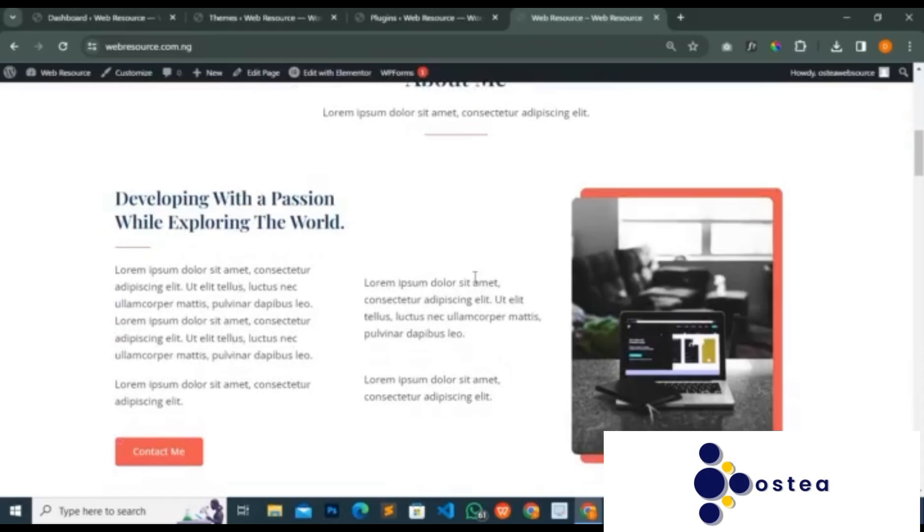
scroll(367, 341, up, 3)
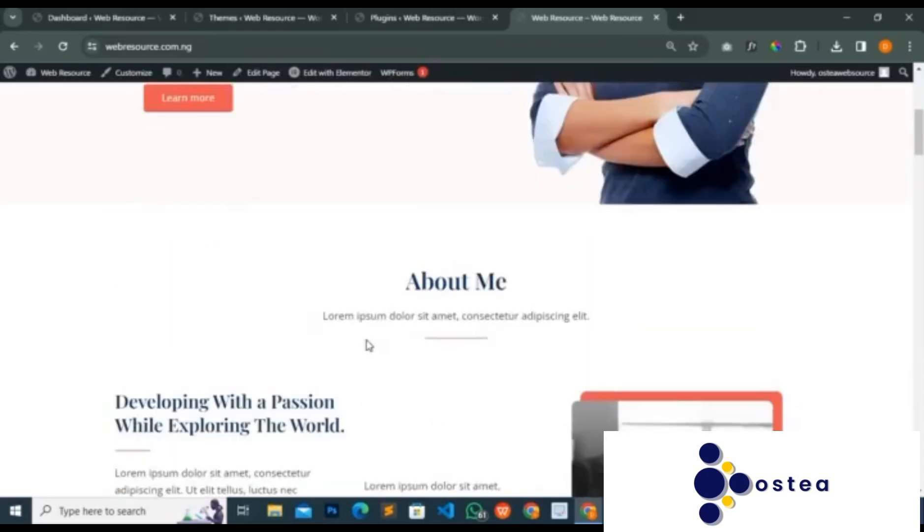
scroll(370, 344, up, 3)
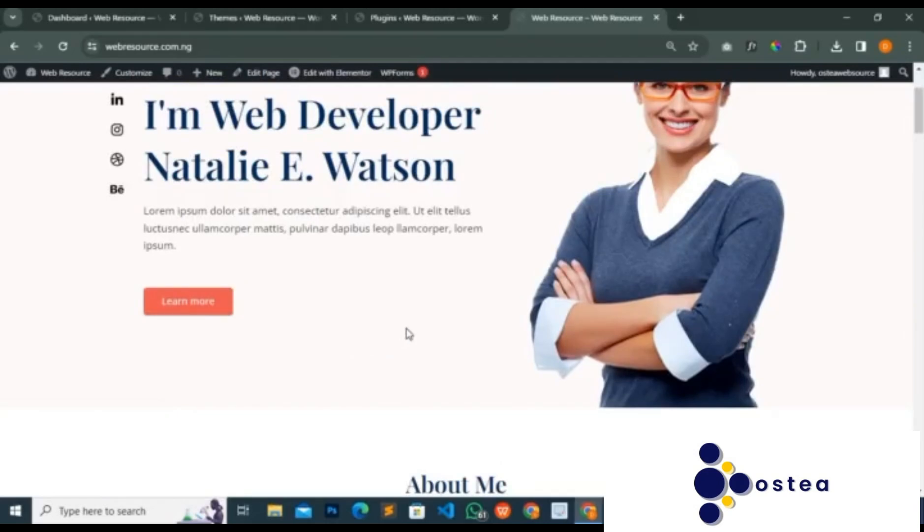
scroll(407, 334, up, 2)
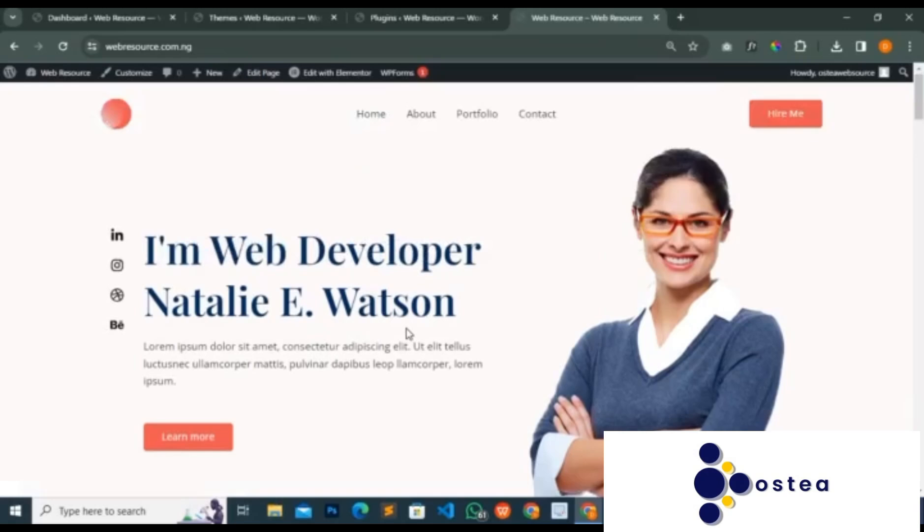
scroll(453, 330, down, 2)
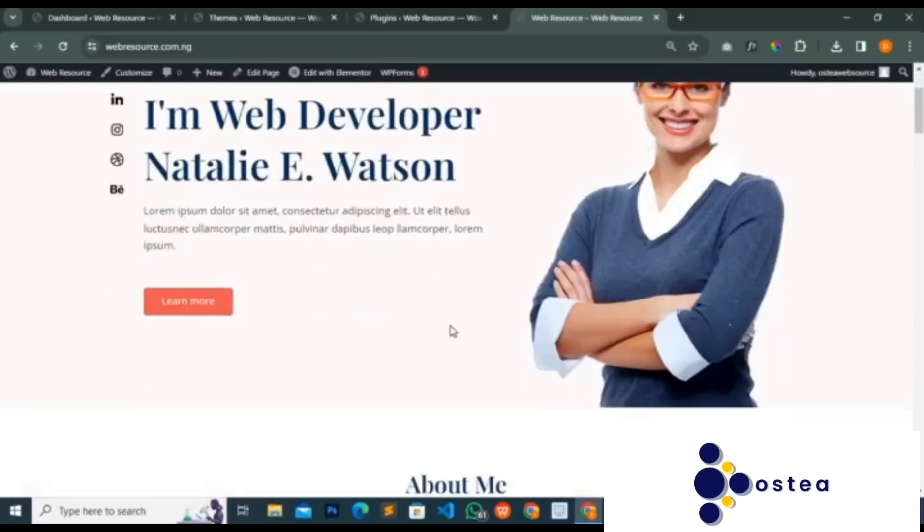